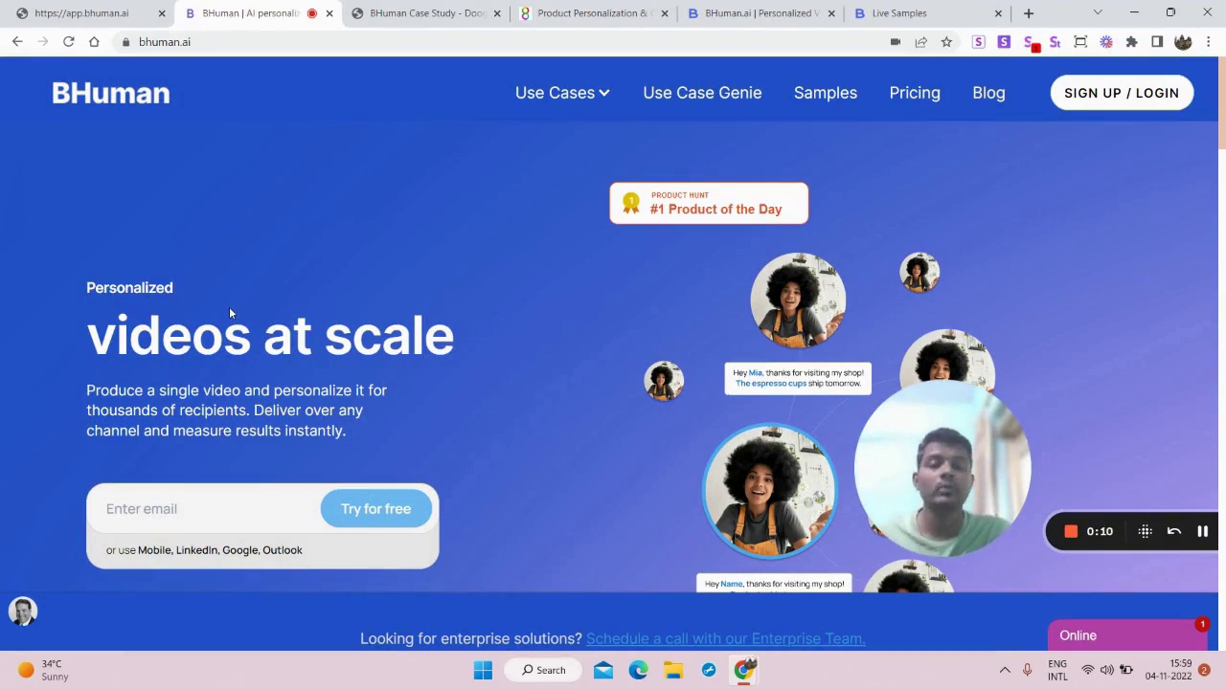
# Open the Software use case page on the BHuman website and look over its introduction
pyautogui.click(223, 507)
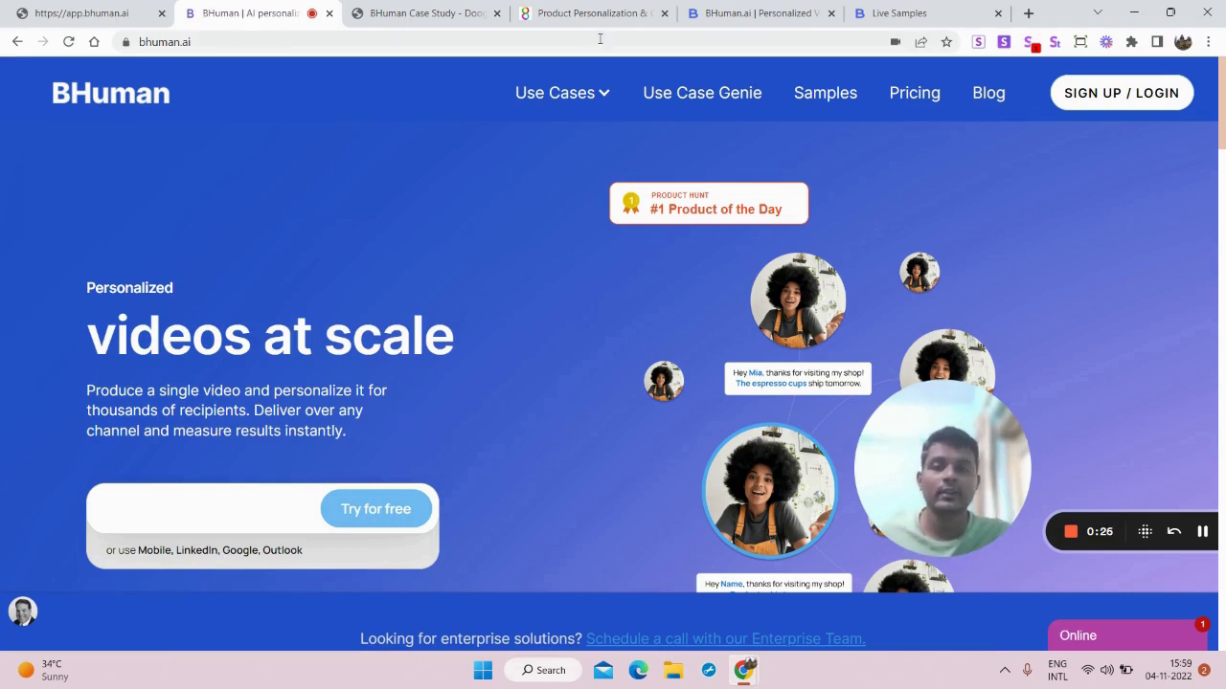
pyautogui.click(602, 96)
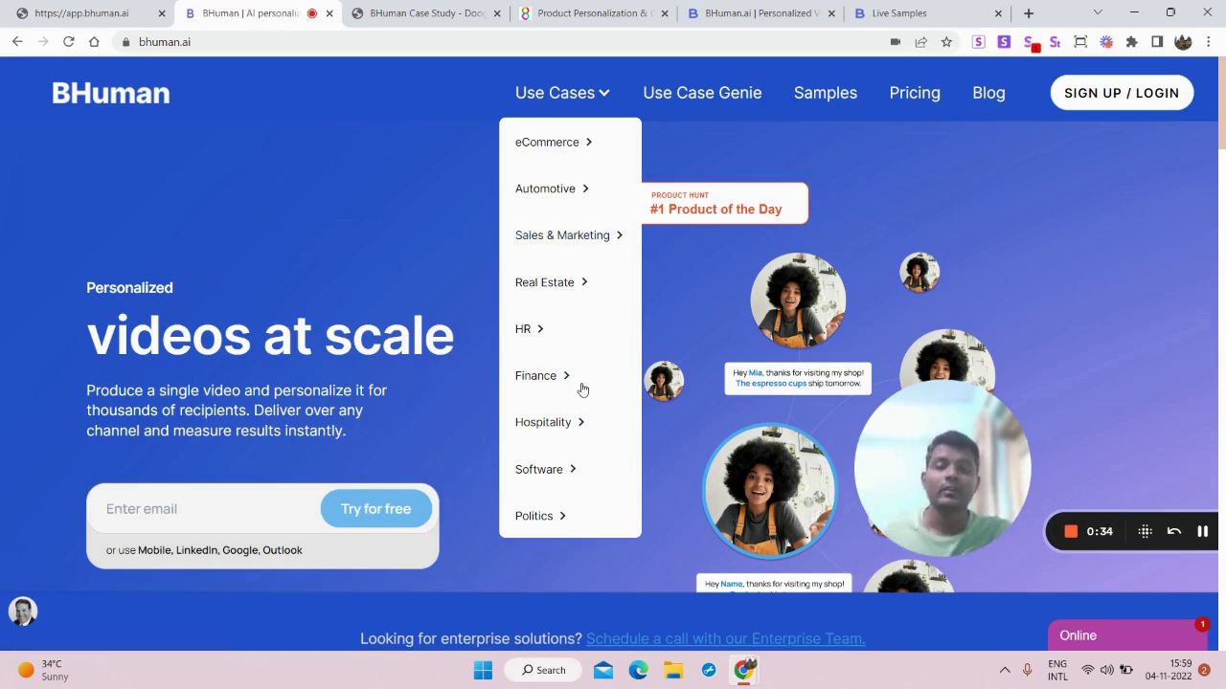
pyautogui.click(551, 479)
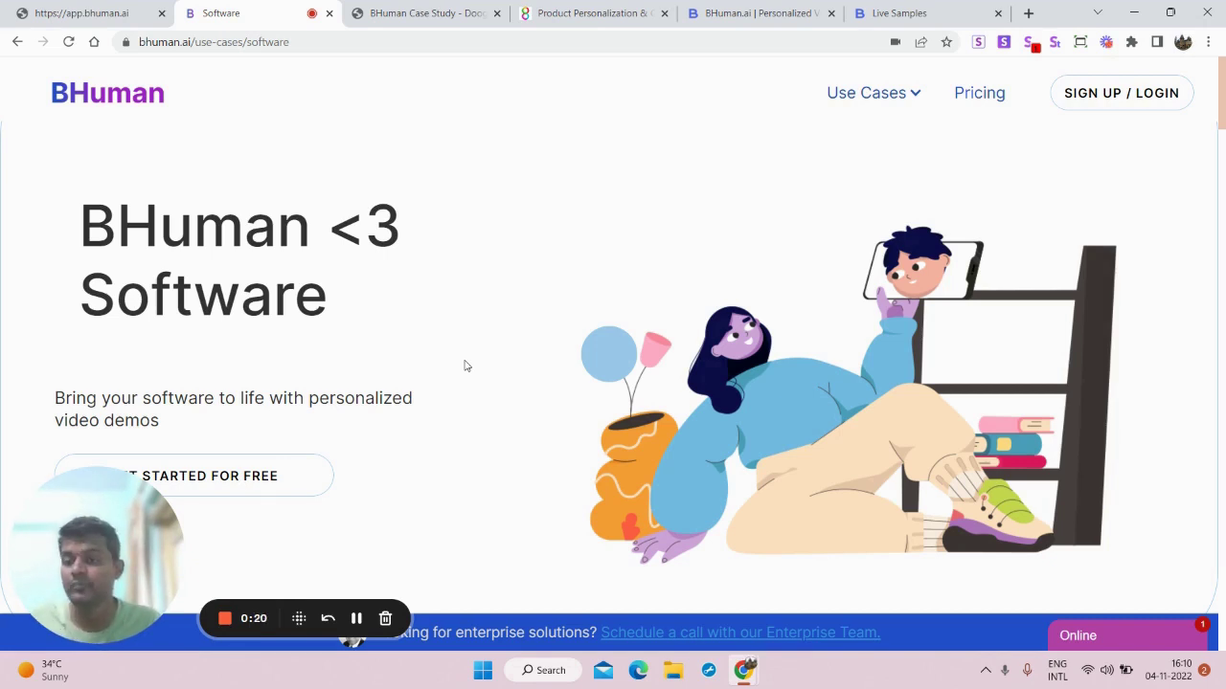
pyautogui.scroll(-1, 604, 381)
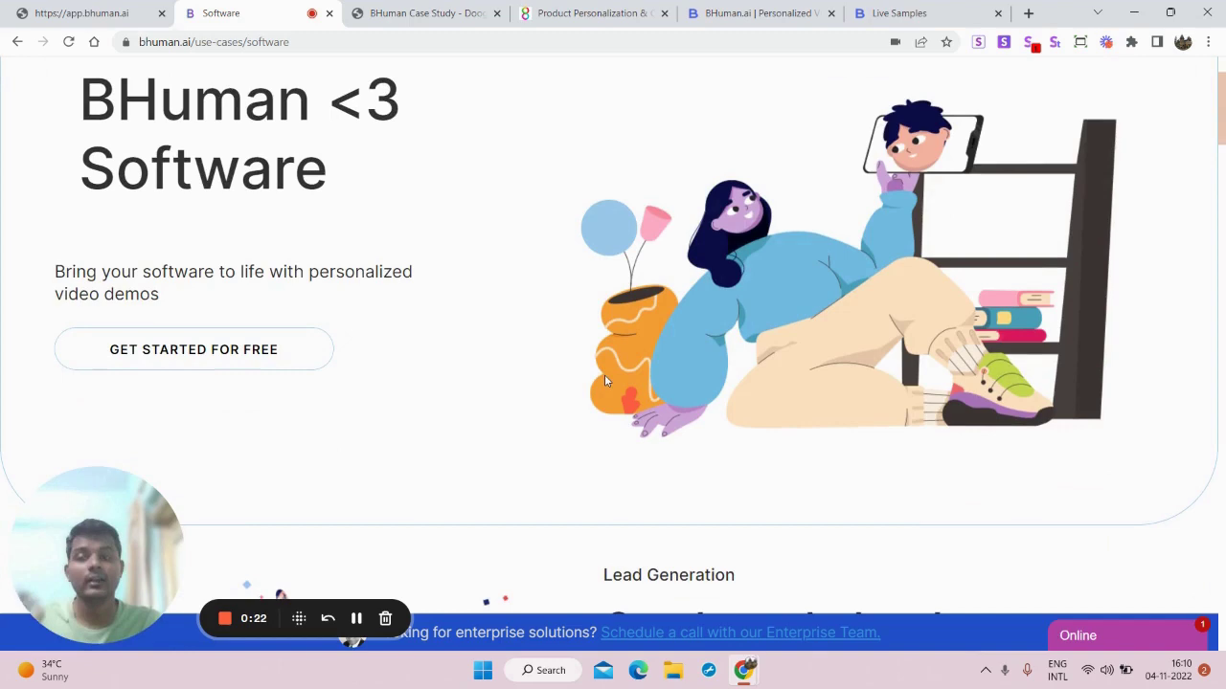
# Read the background in the BHuman case study on Doogma and view Doogma's own homepage
pyautogui.click(474, 8)
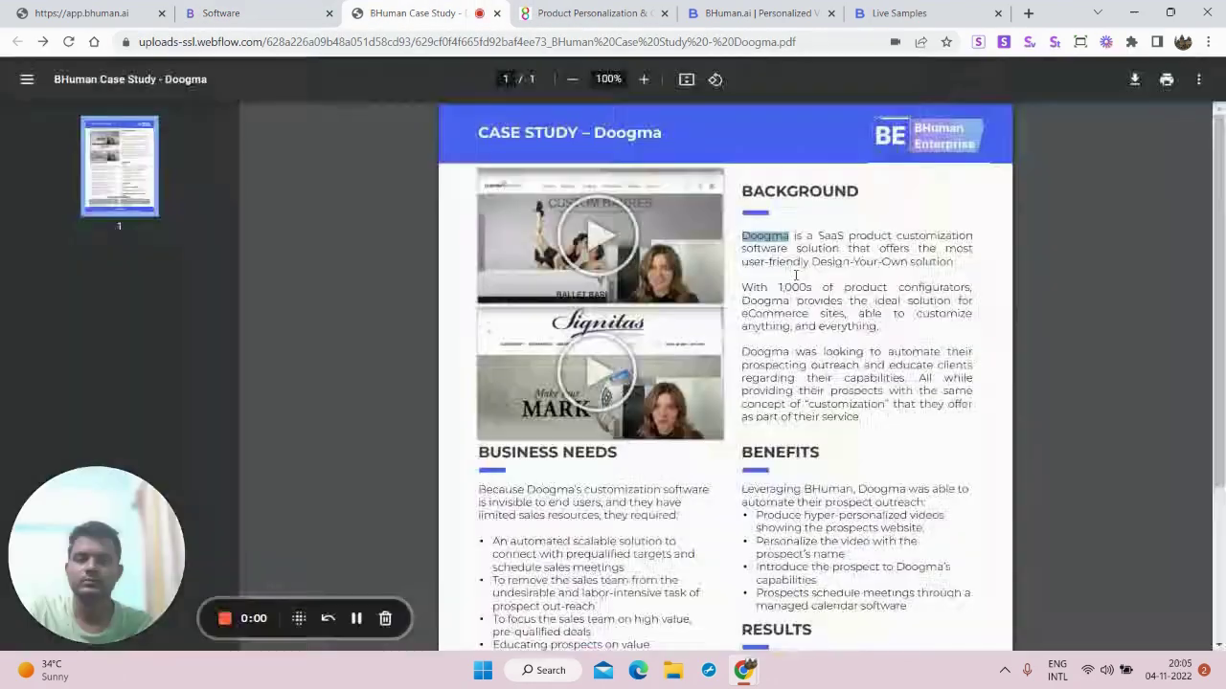
pyautogui.click(781, 275)
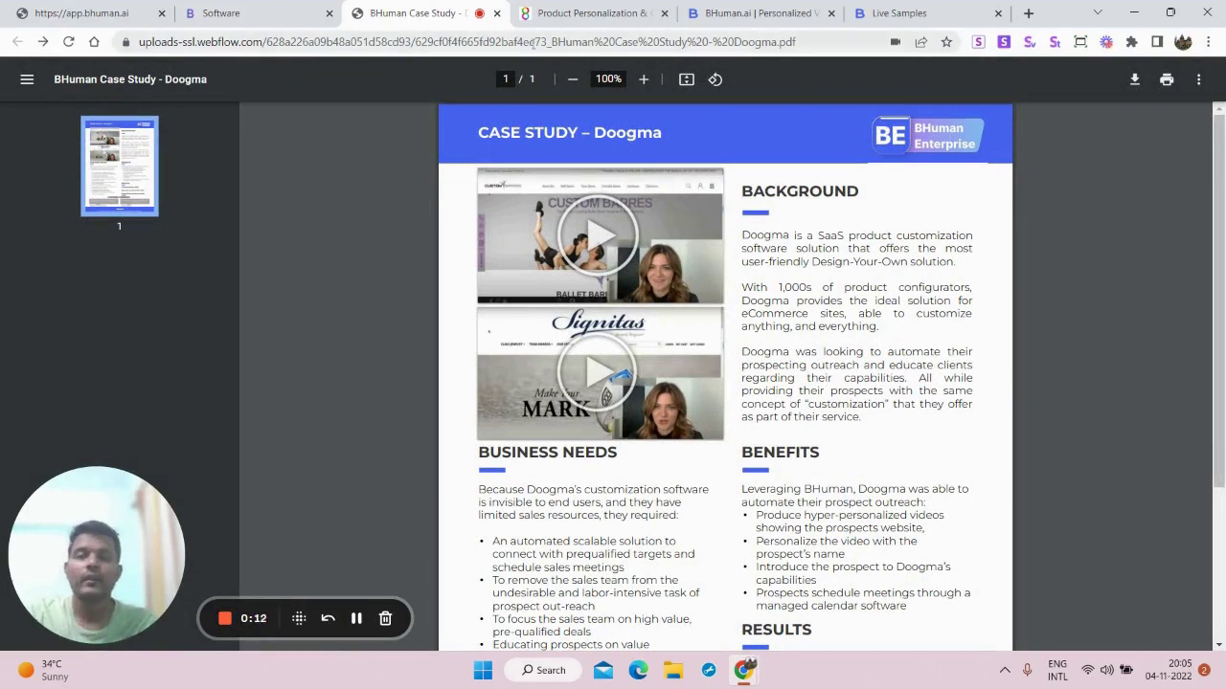
pyautogui.click(584, 7)
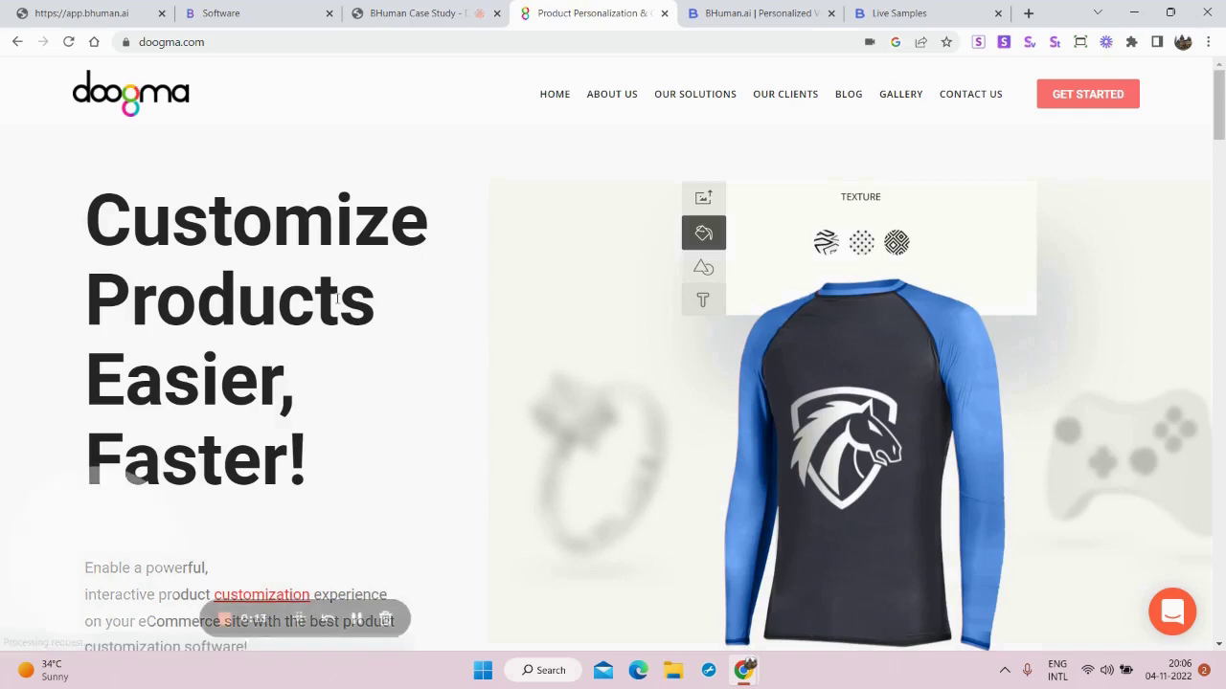
pyautogui.scroll(-2, 335, 309)
pyautogui.scroll(1, 337, 314)
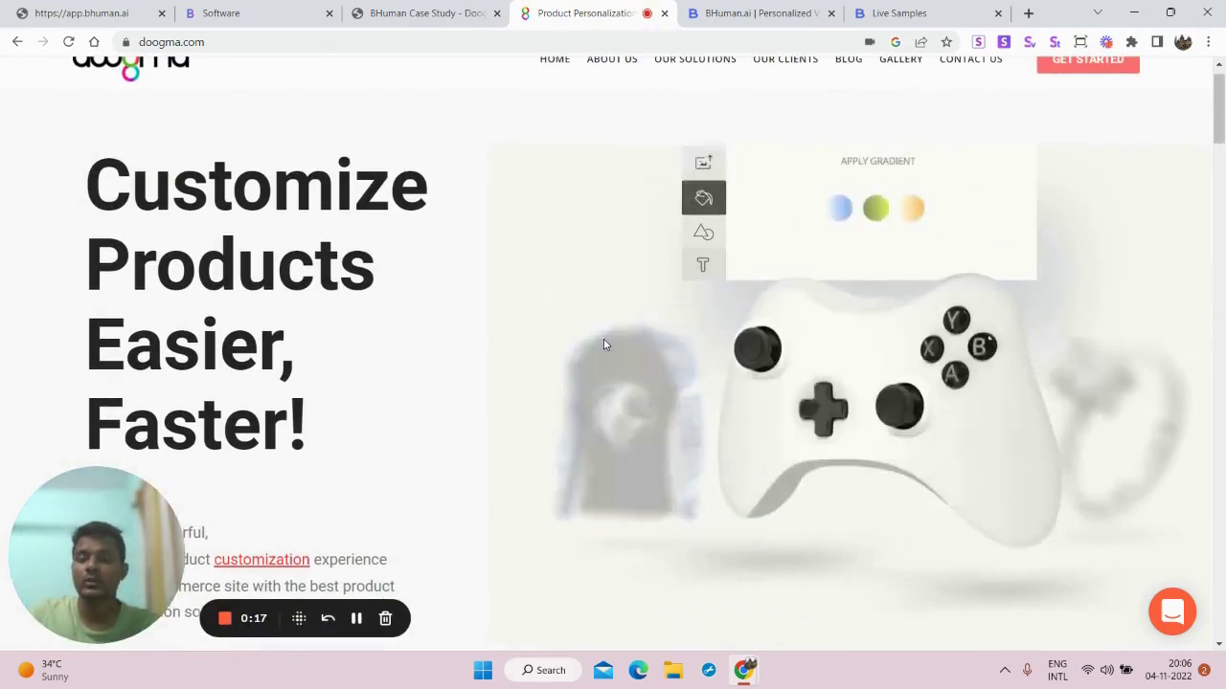
pyautogui.scroll(1, 603, 342)
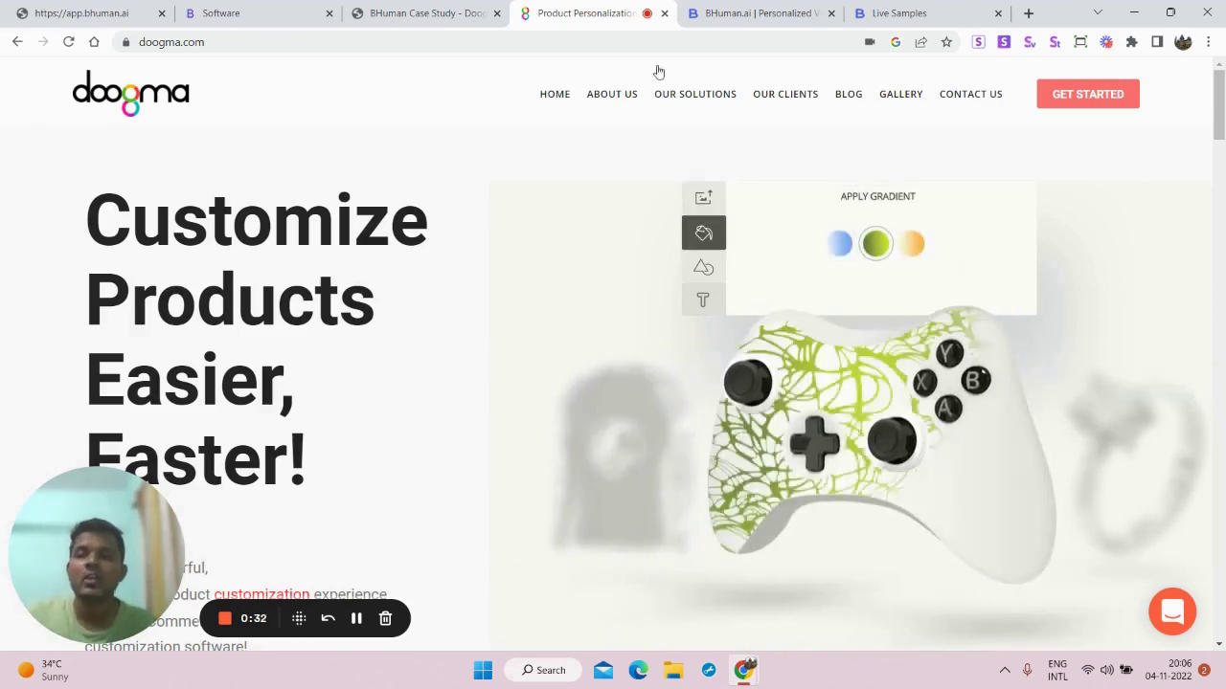
# Return to the Doogma case study and examine its Results section, including the sales increase
pyautogui.click(460, 14)
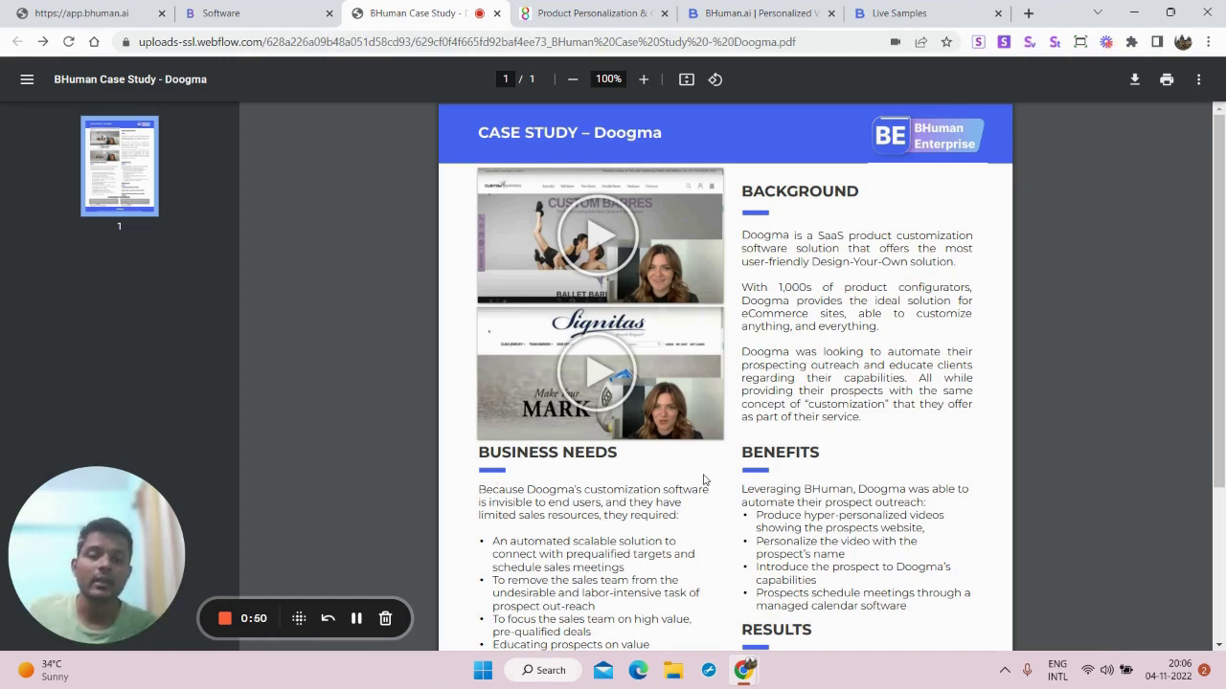
pyautogui.scroll(-2, 705, 481)
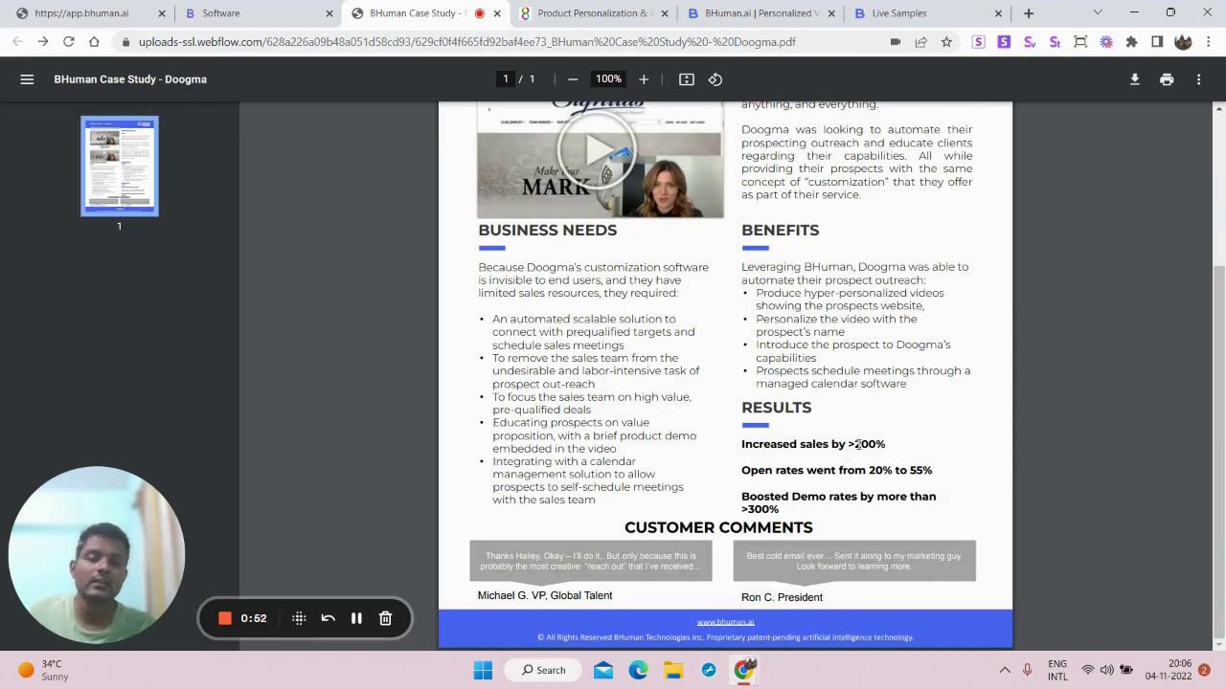
pyautogui.tripleClick(858, 444)
pyautogui.click(875, 444)
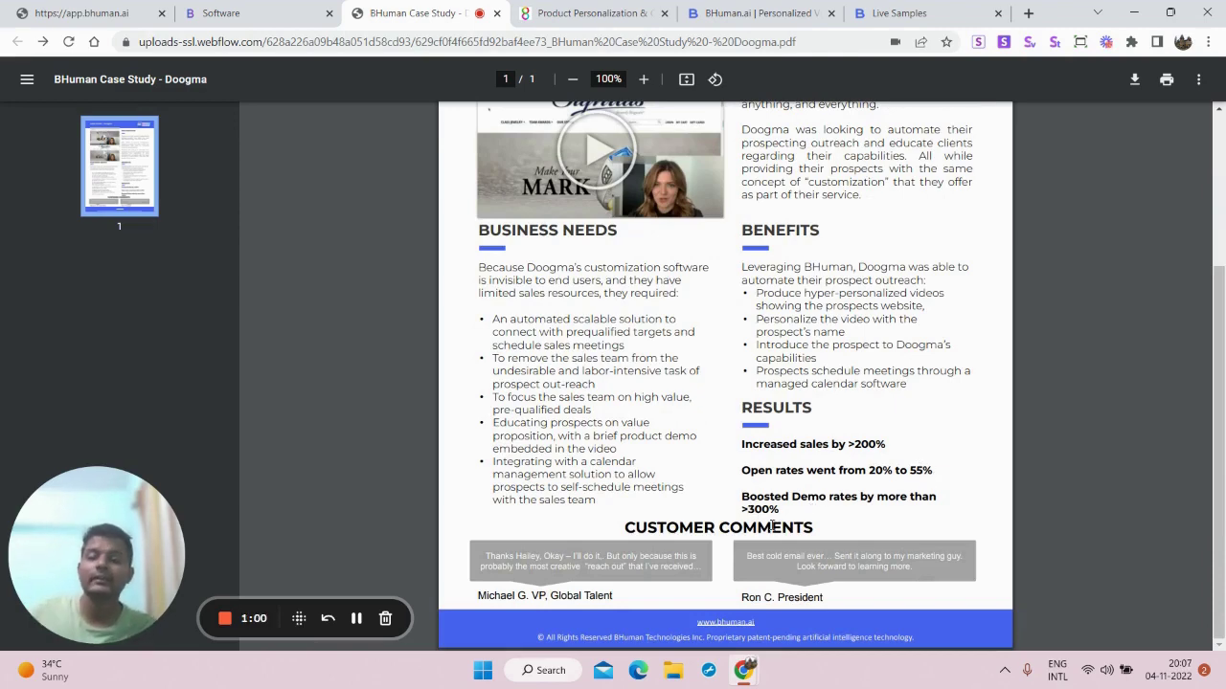
pyautogui.scroll(5, 801, 514)
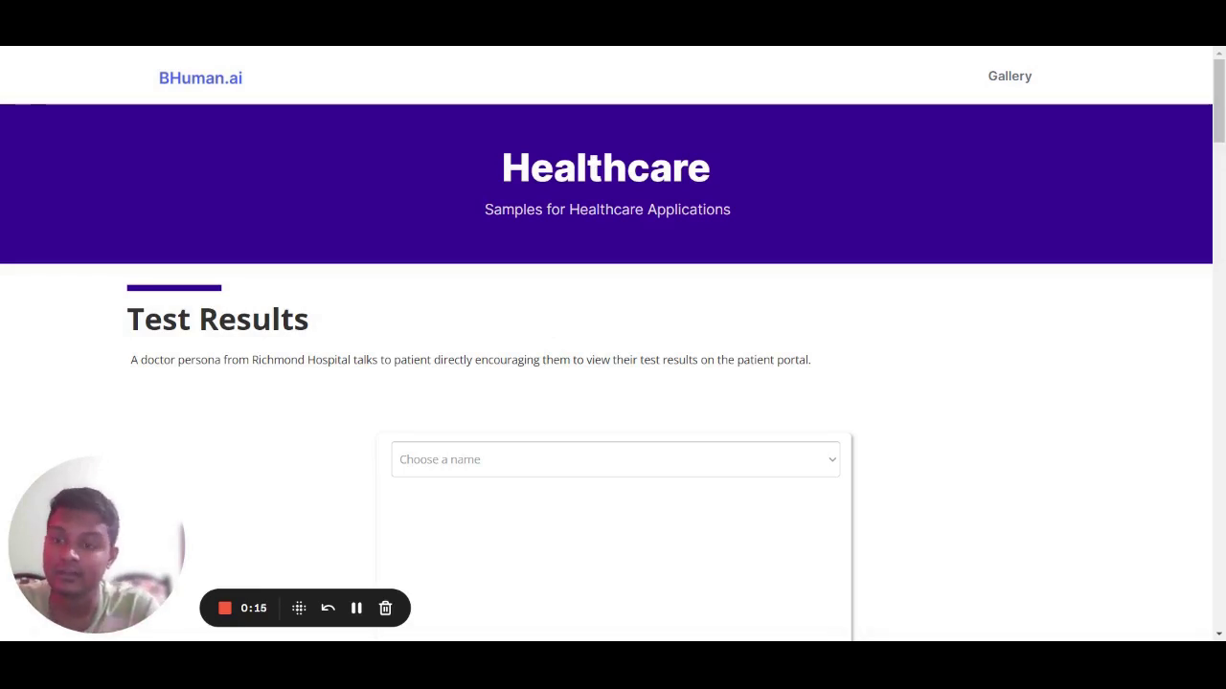
# Choose a patient name in the Test Results healthcare sample to play its personalized video
pyautogui.scroll(-2, 574, 341)
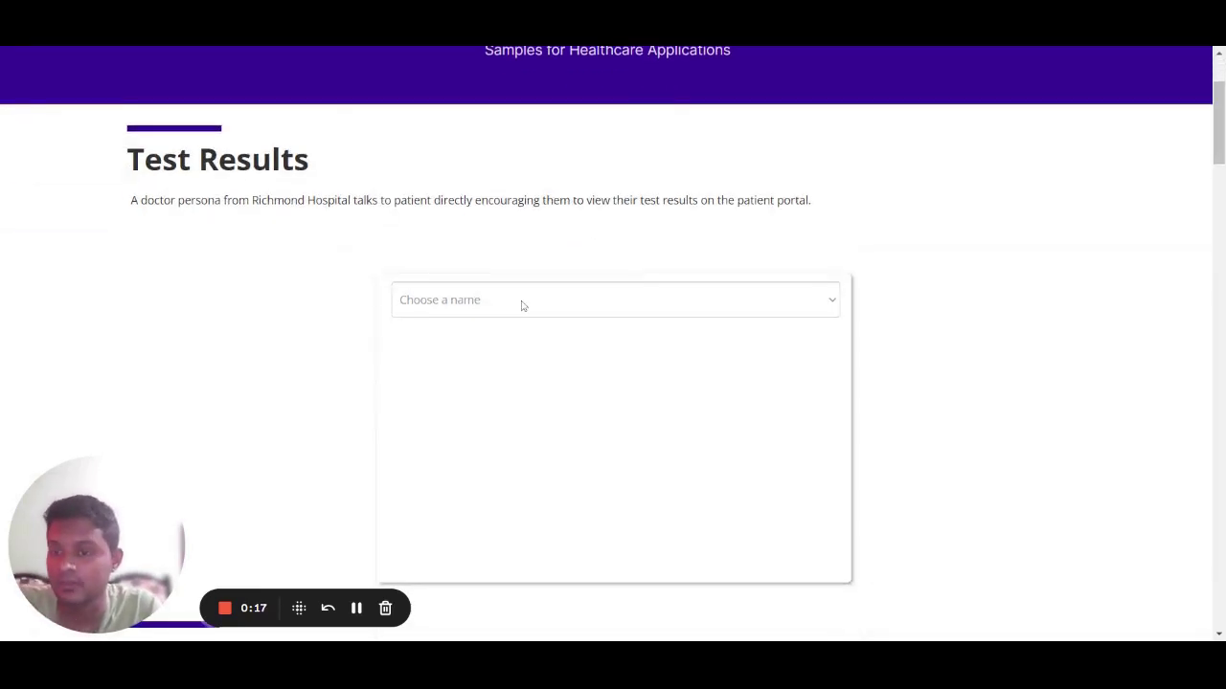
pyautogui.click(522, 305)
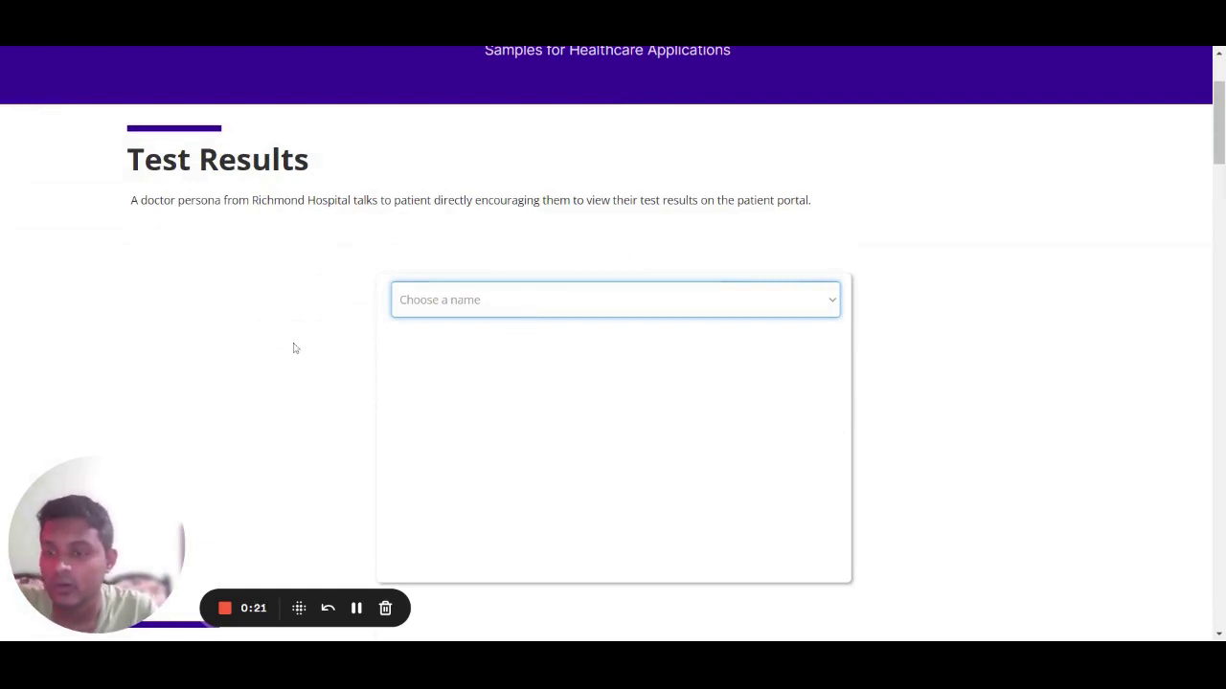
pyautogui.scroll(1, 444, 226)
pyautogui.scroll(-1, 463, 224)
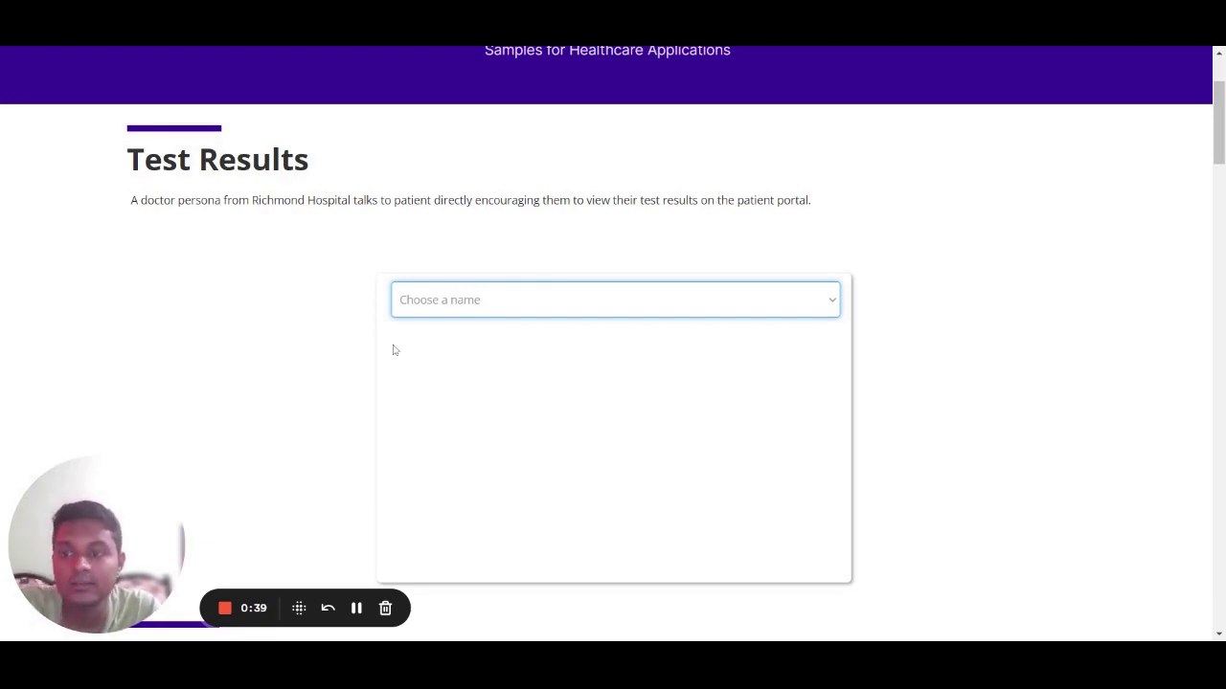
pyautogui.click(424, 340)
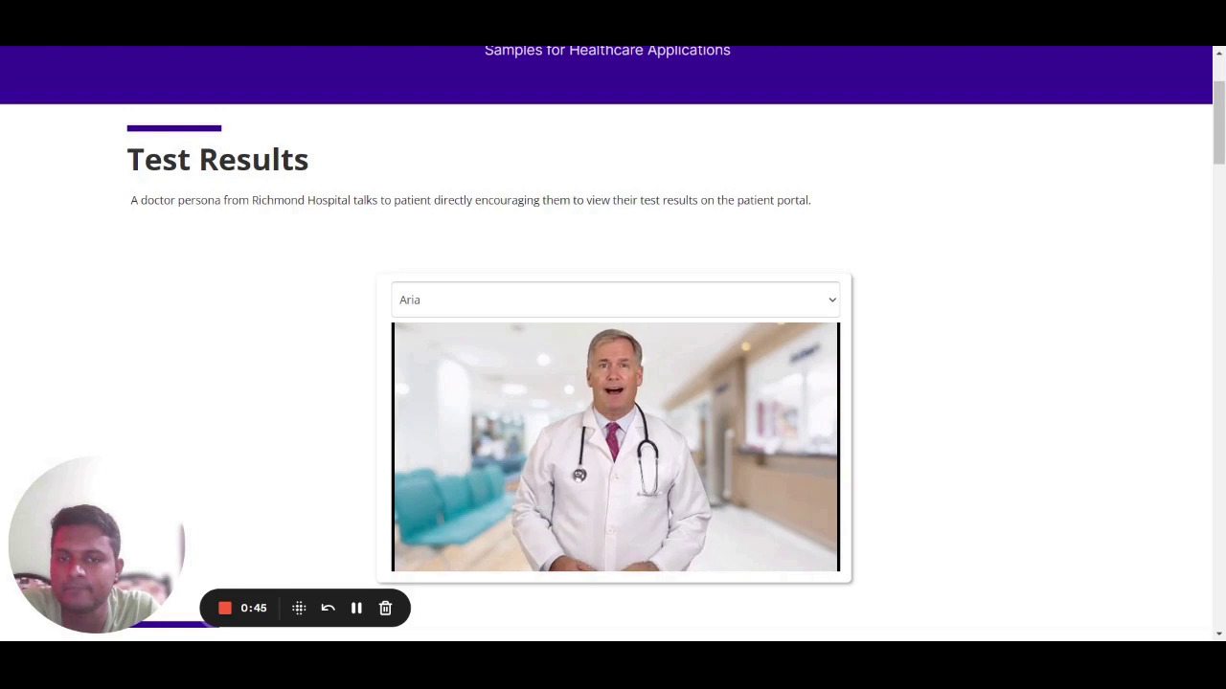
# Pause the Test Results sample video and look at the other names available for it
pyautogui.scroll(-1, 938, 414)
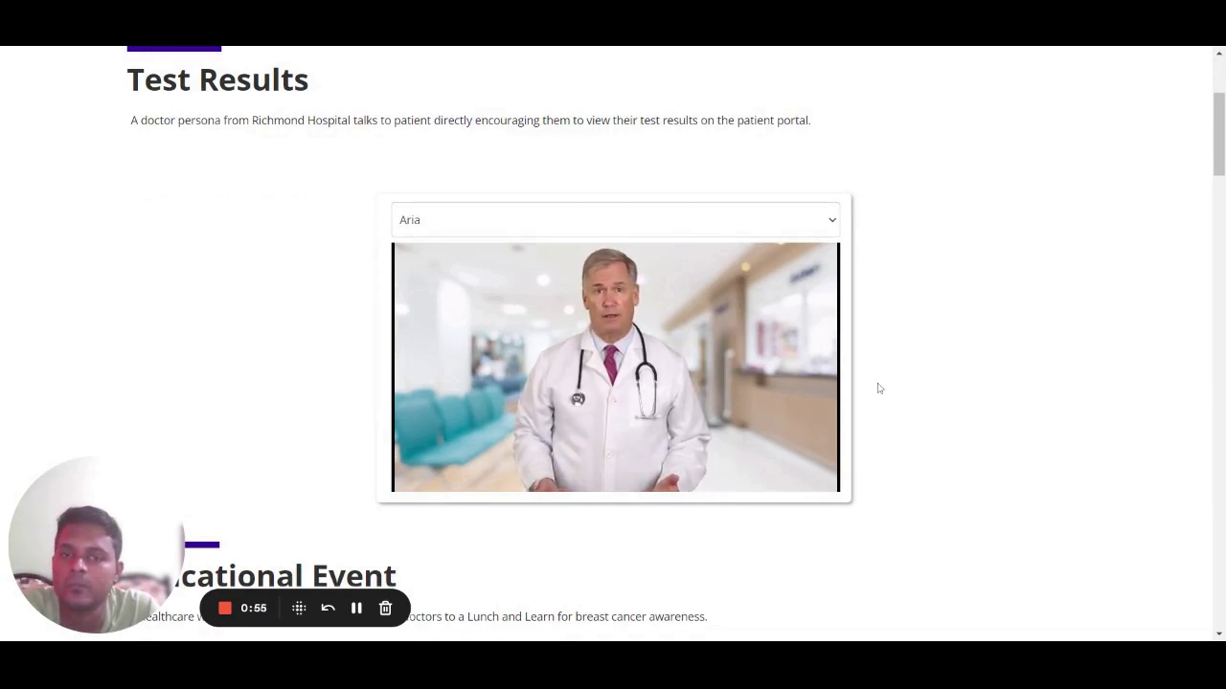
pyautogui.moveTo(830, 375)
pyautogui.click(407, 479)
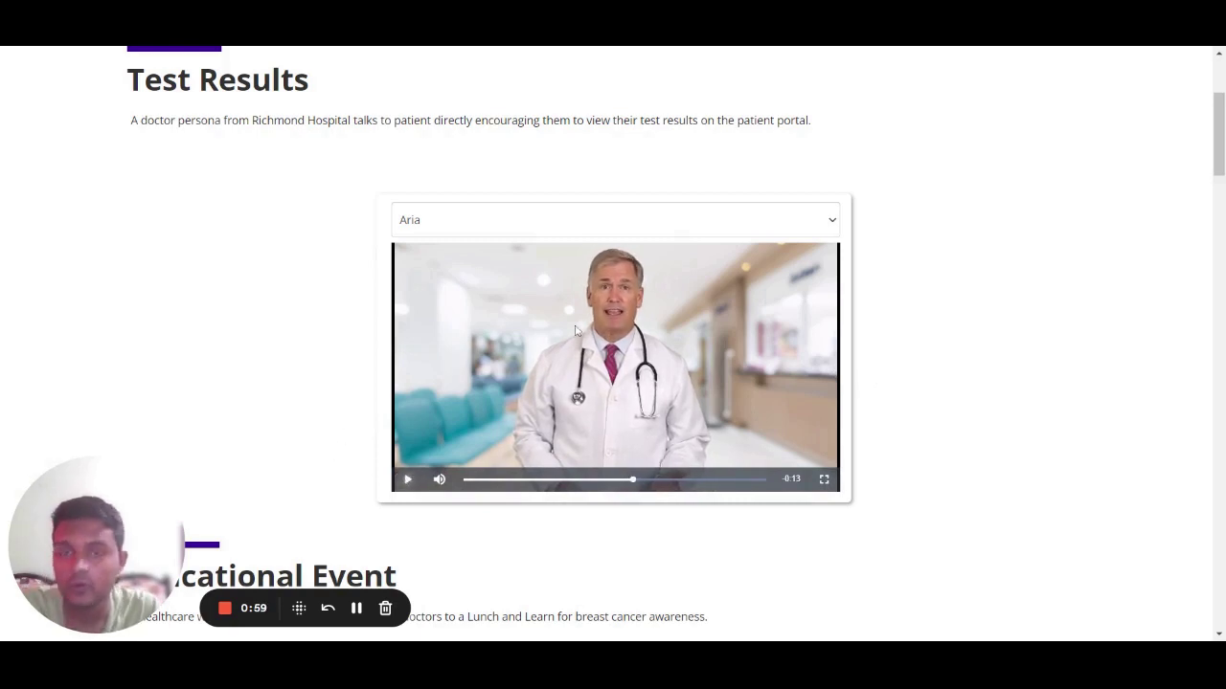
pyautogui.click(482, 230)
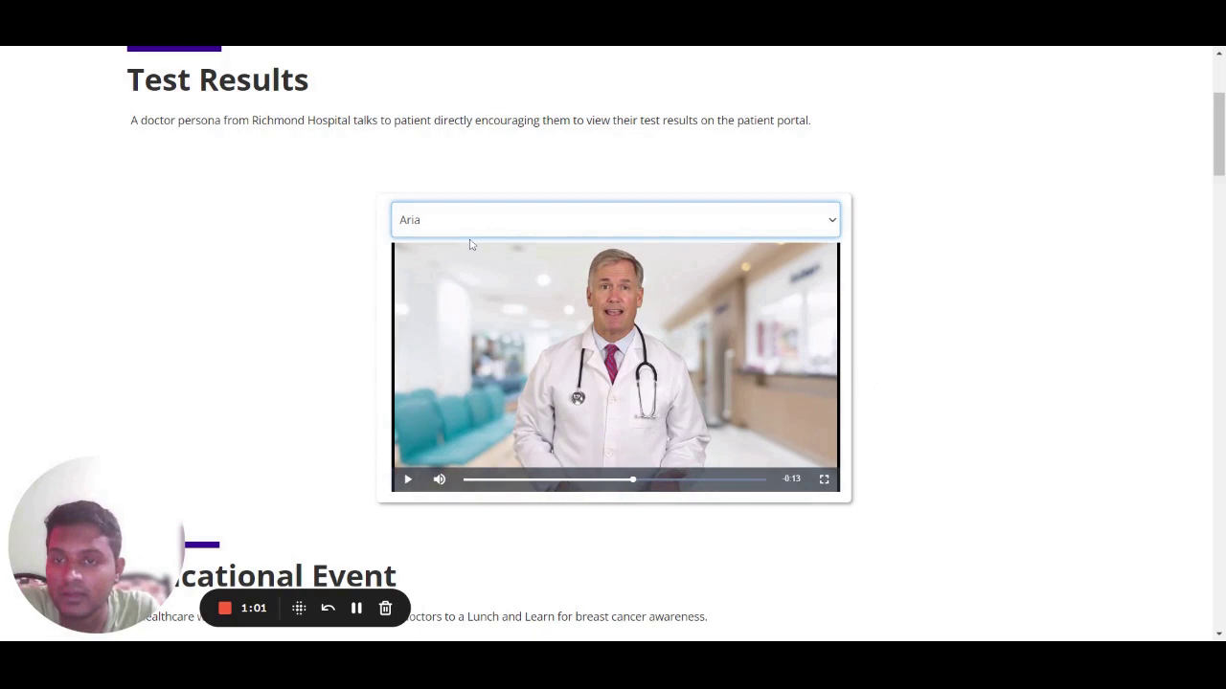
pyautogui.click(307, 284)
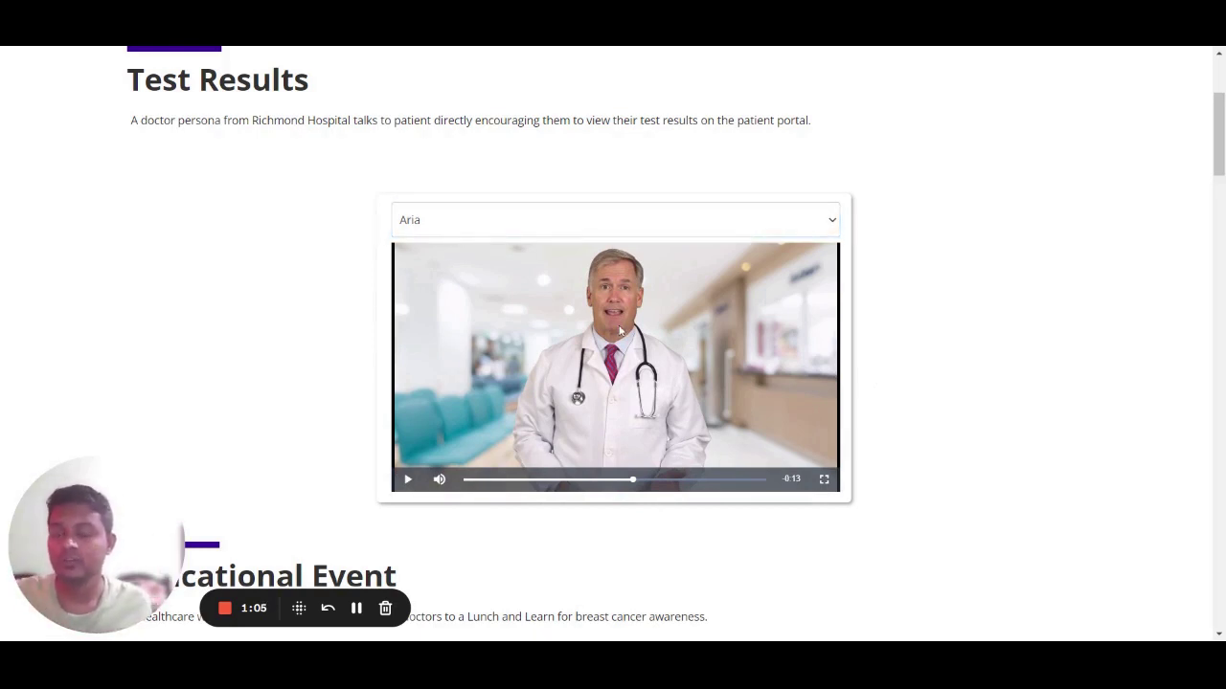
pyautogui.click(627, 218)
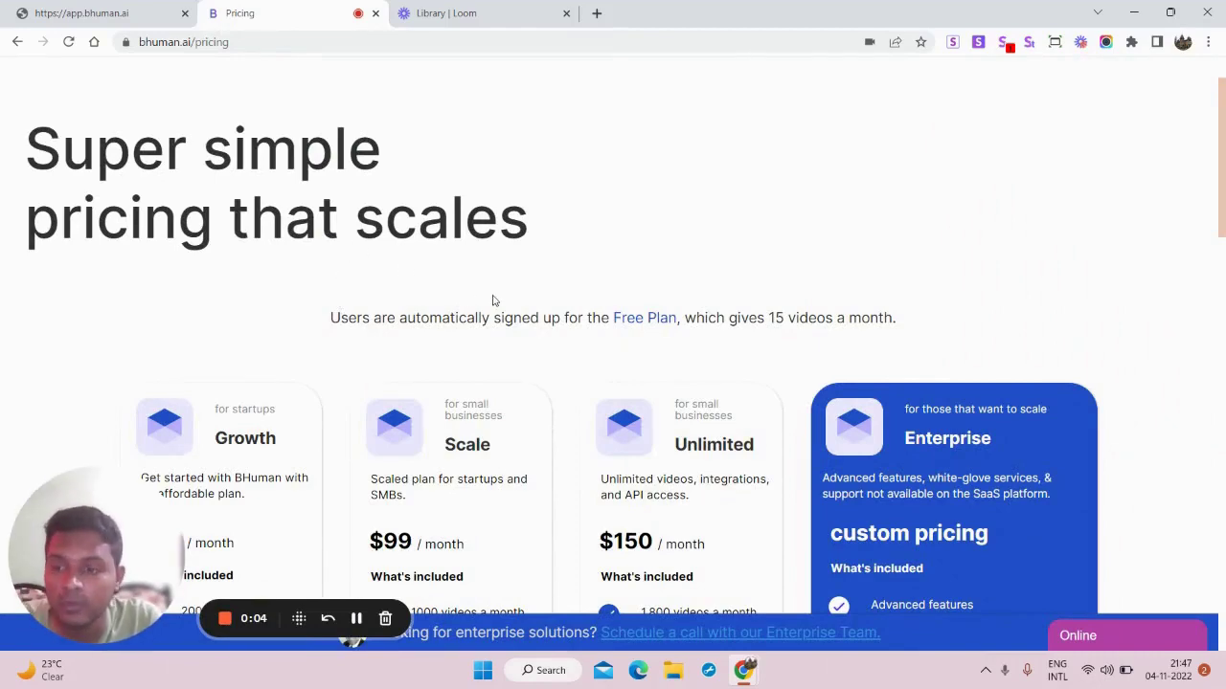
# Examine the Growth, Scale, Unlimited and Enterprise plans on the BHuman pricing page
pyautogui.scroll(-3, 479, 316)
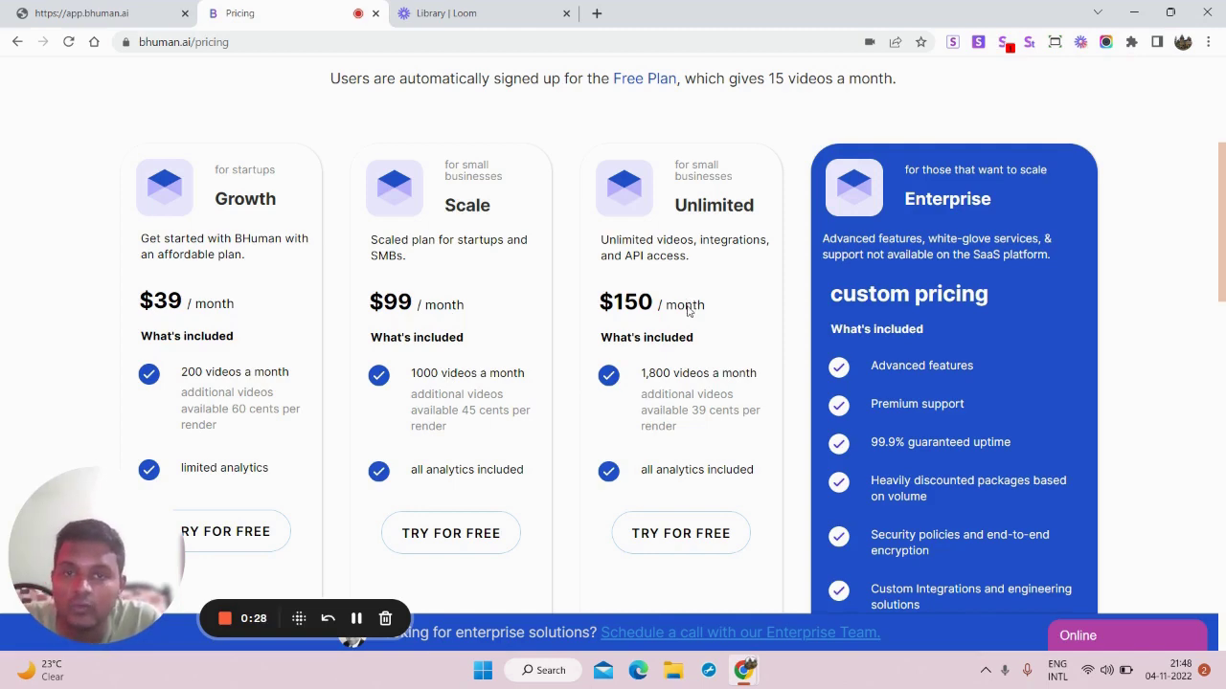
pyautogui.scroll(1, 246, 455)
pyautogui.scroll(1, 244, 450)
pyautogui.scroll(-1, 240, 413)
pyautogui.scroll(-1, 240, 413)
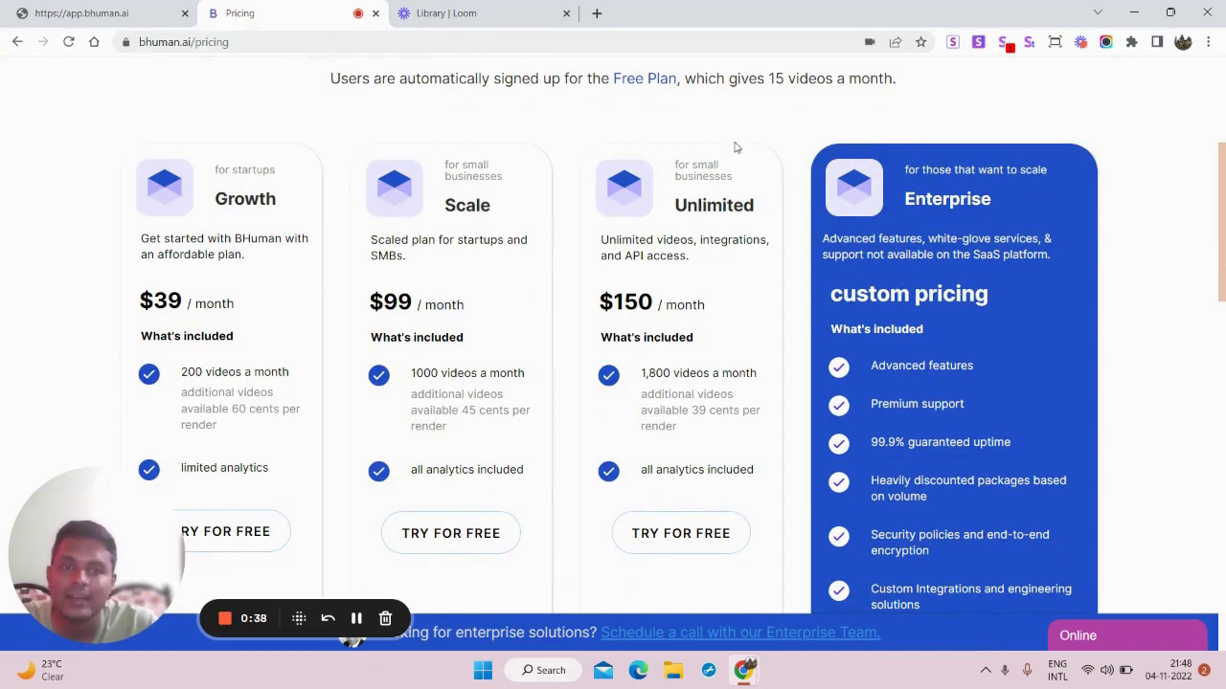
pyautogui.scroll(-2, 665, 224)
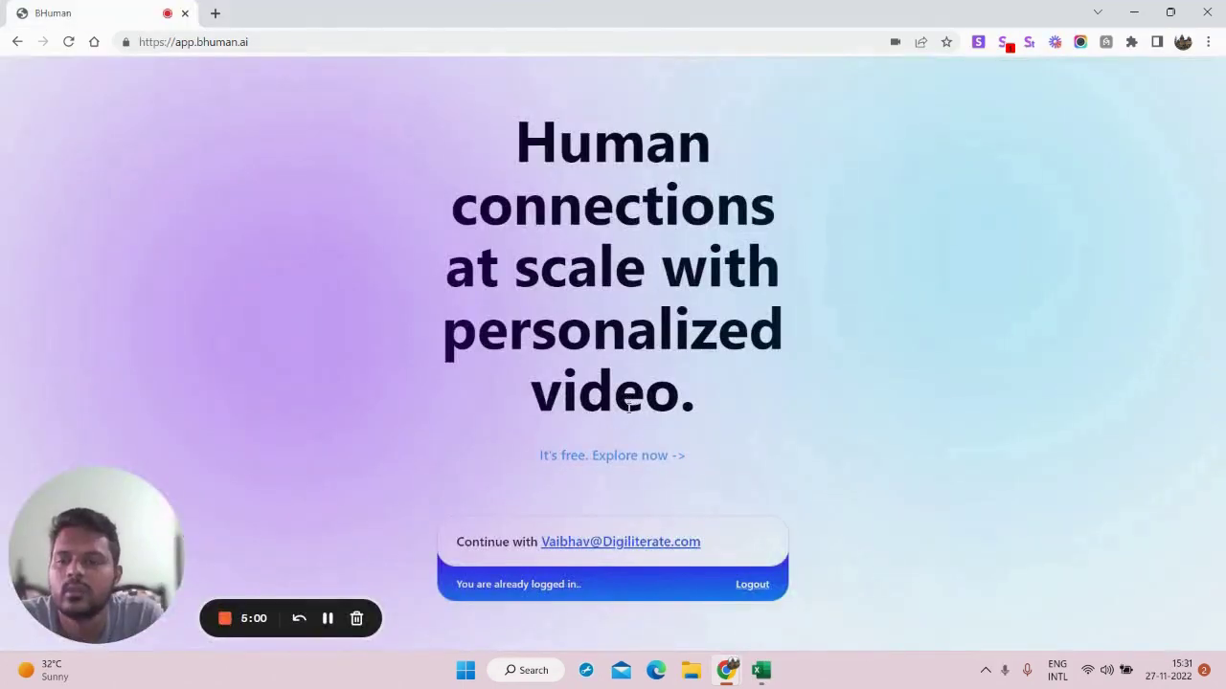
# Enter the BHuman app at app.bhuman.ai with the already logged-in account and collapse the account menu in AI Studio
pyautogui.click(178, 42)
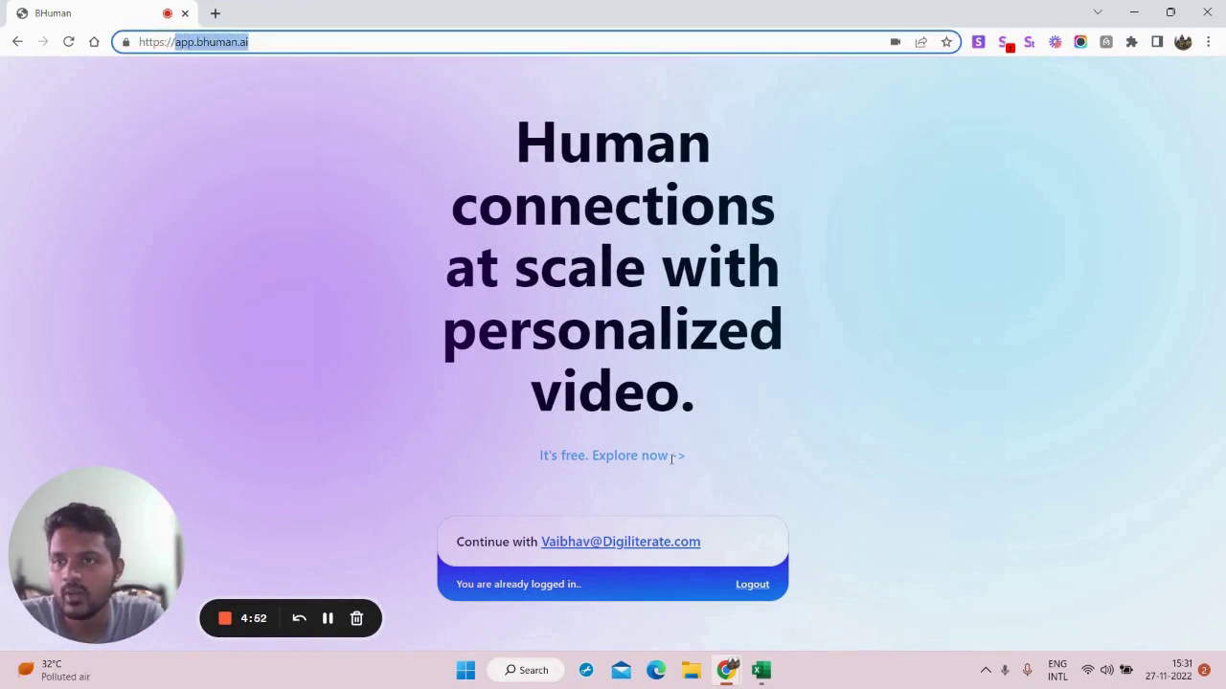
pyautogui.click(613, 544)
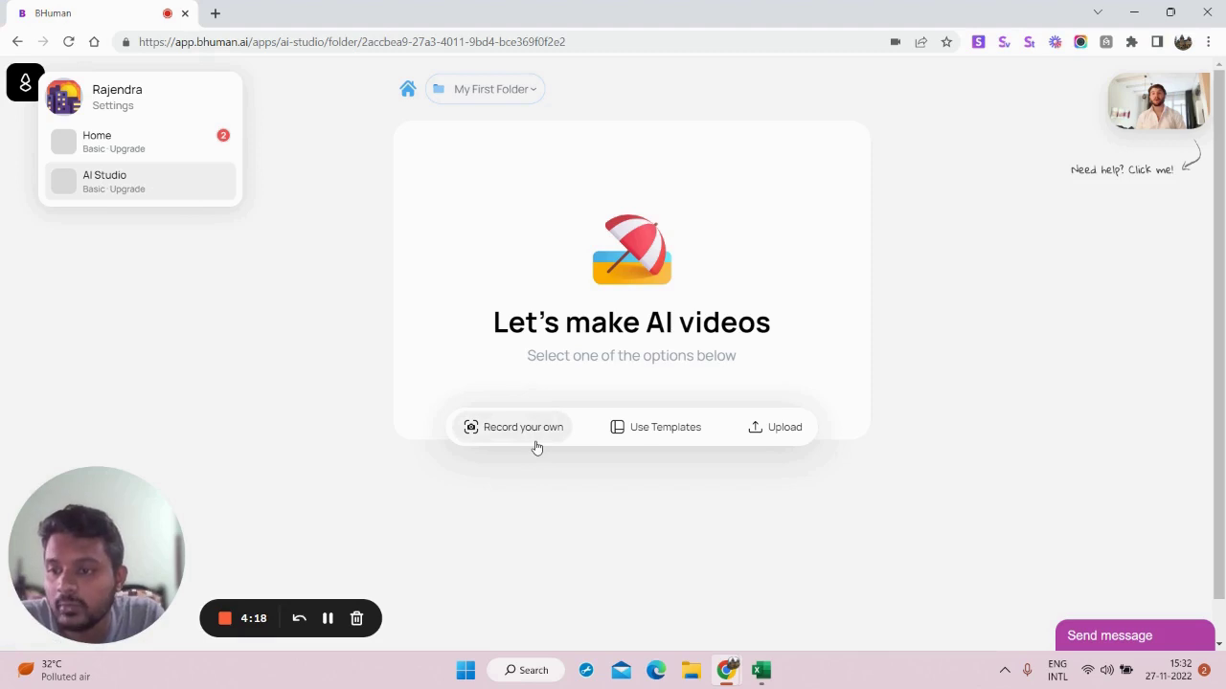
pyautogui.click(385, 356)
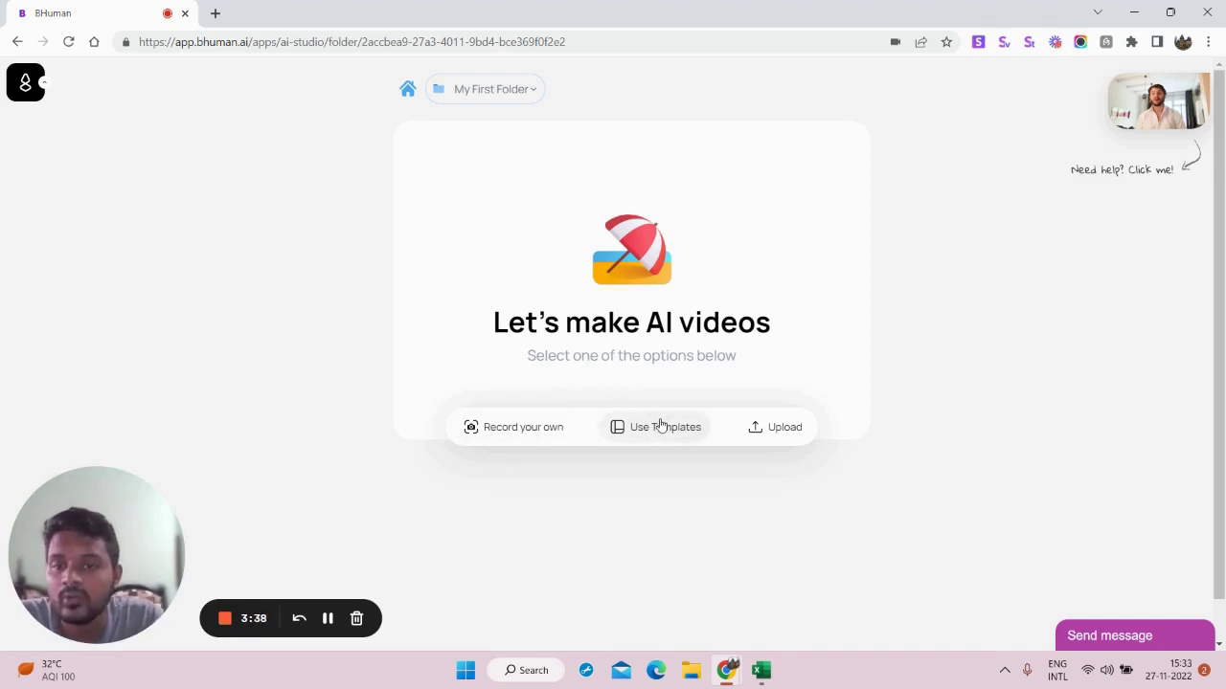
# Record your own webcam video of about 11 seconds in My First Folder and save it
pyautogui.click(521, 435)
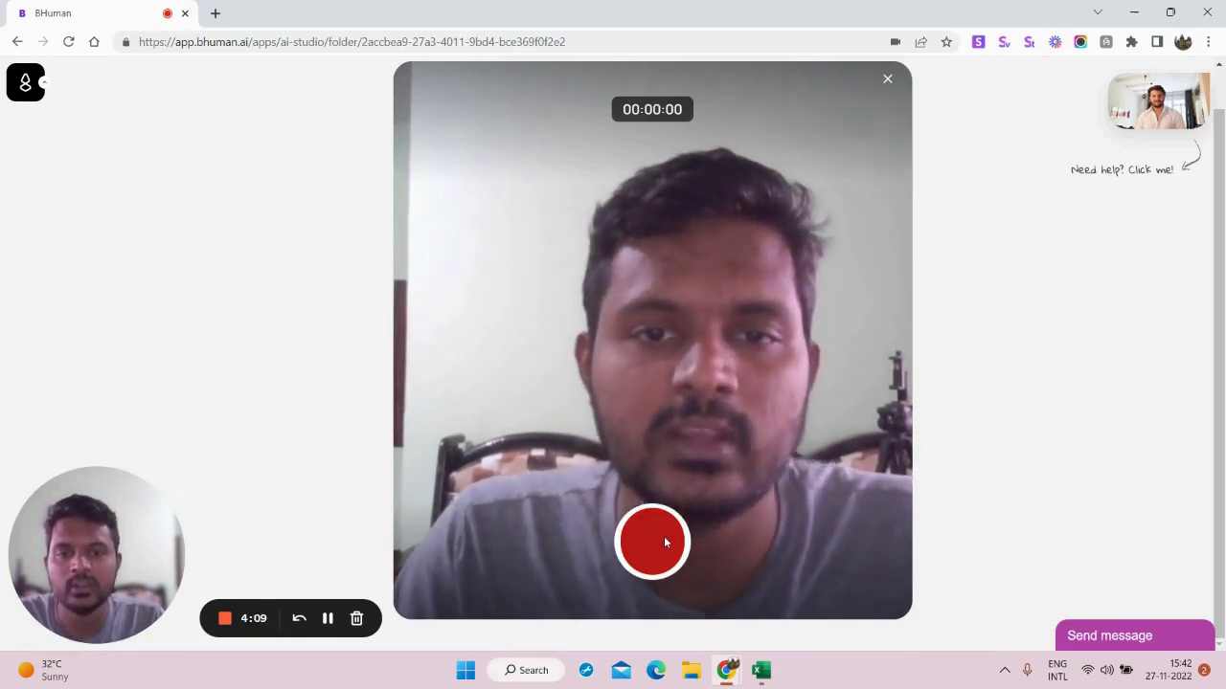
pyautogui.click(664, 538)
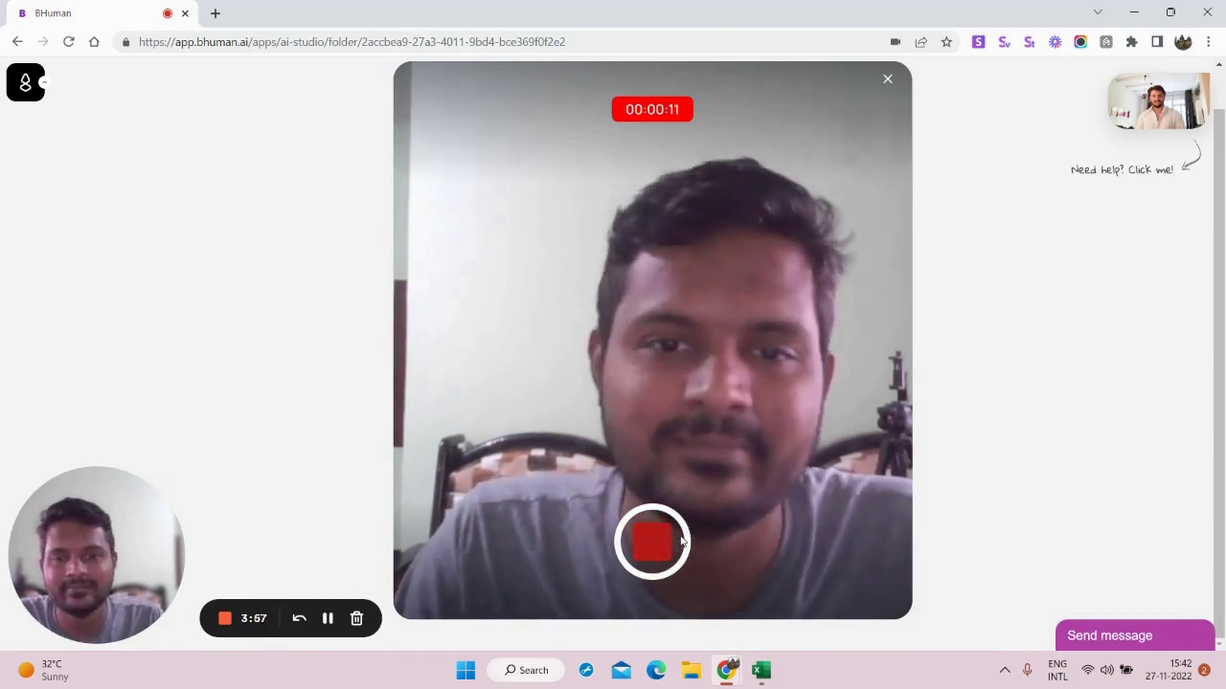
pyautogui.click(681, 542)
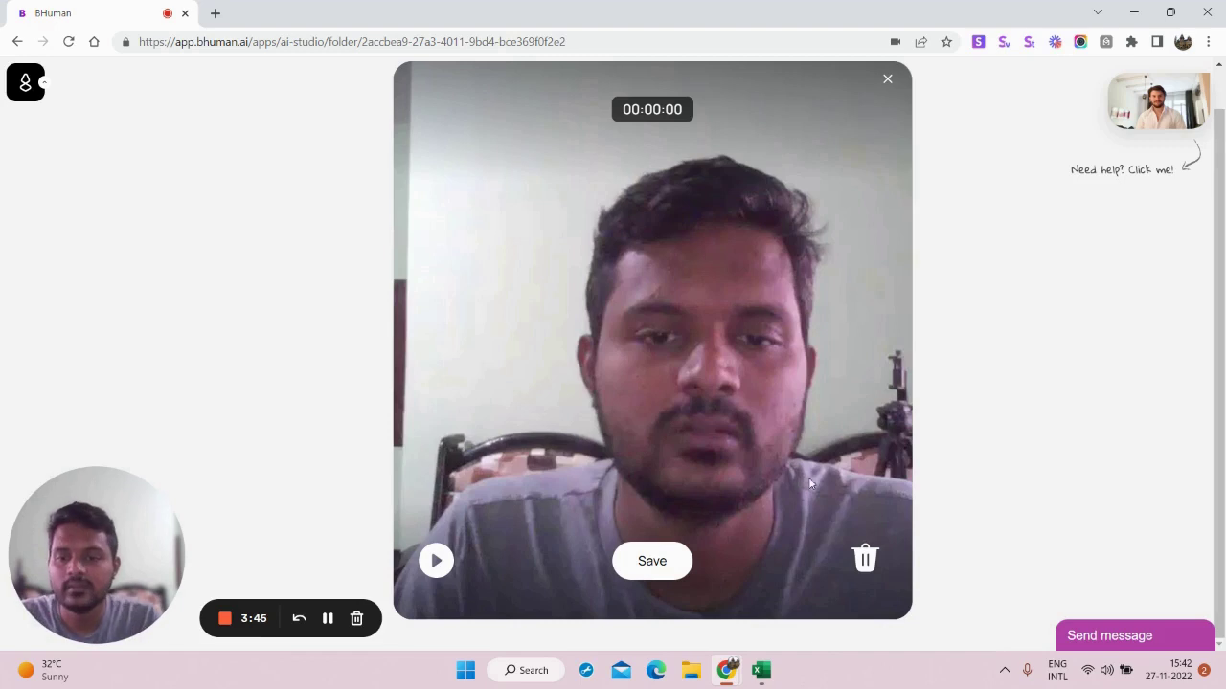
pyautogui.click(663, 562)
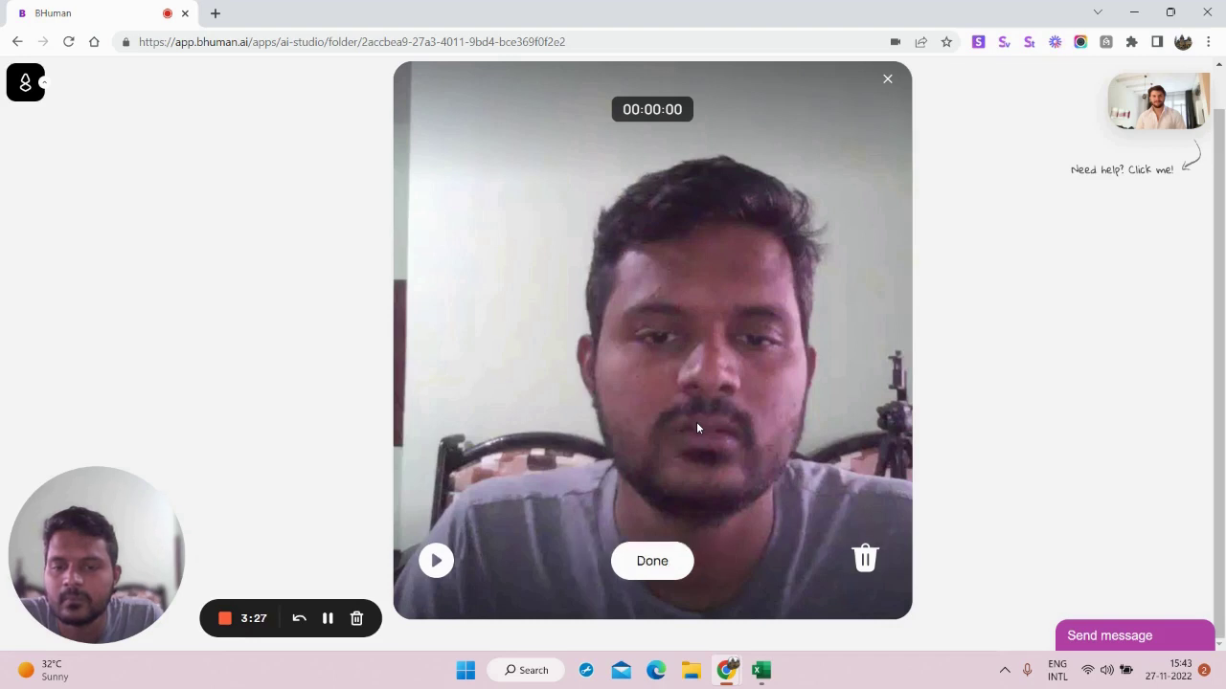
# Finish the recording and use the newest recording from My Uploads as the draft's video
pyautogui.click(652, 561)
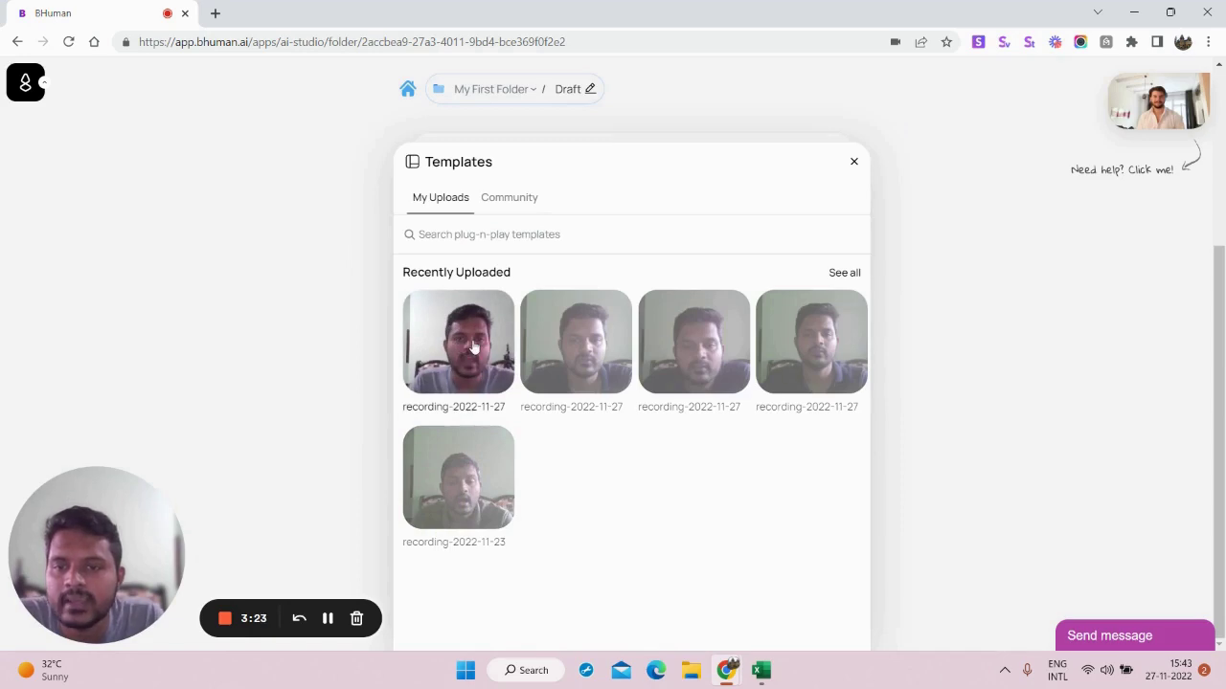
pyautogui.click(472, 347)
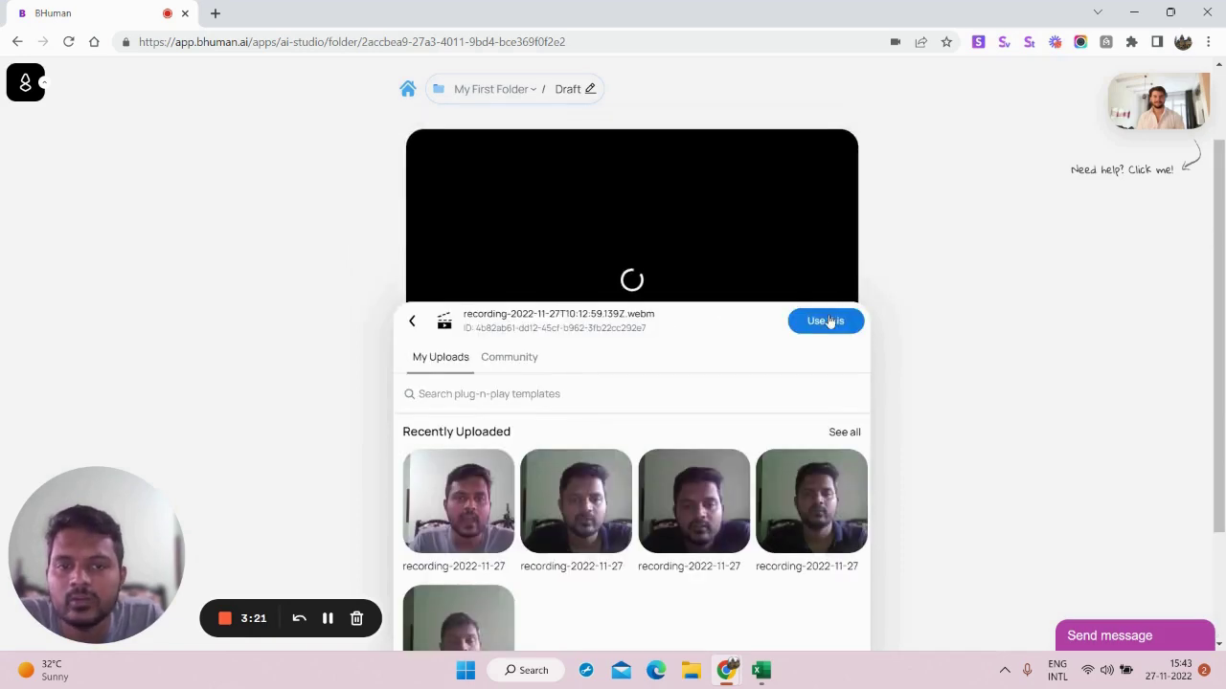
pyautogui.click(824, 321)
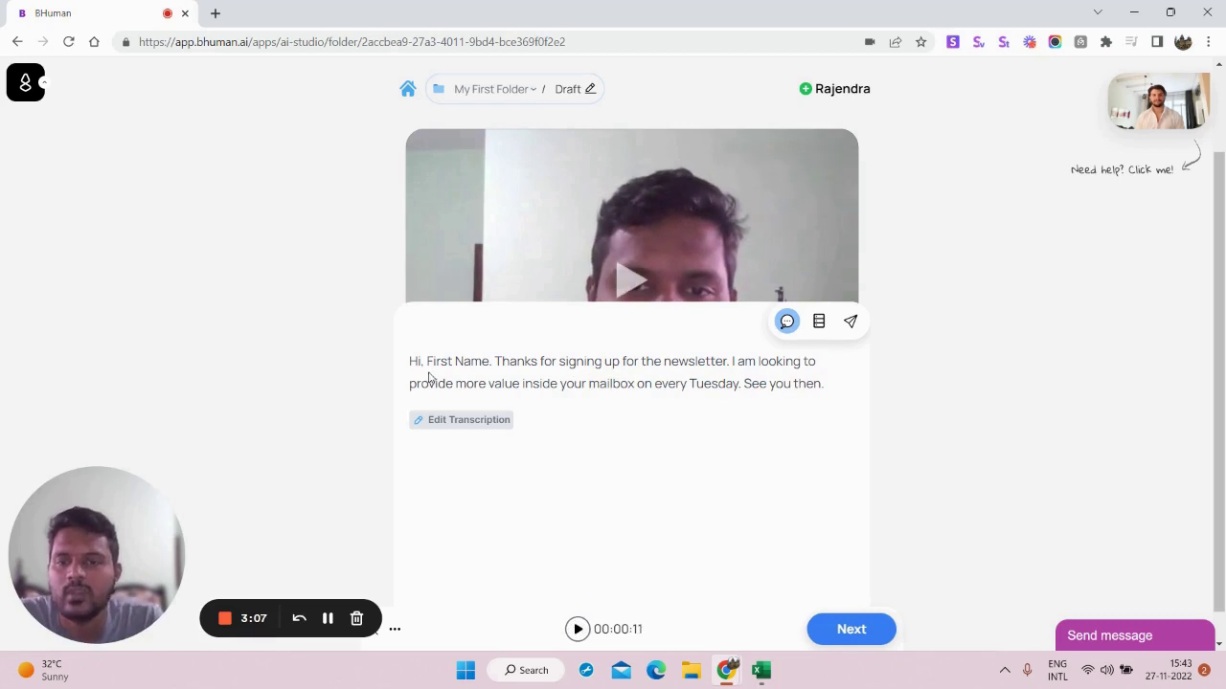
# Turn "Hi, First Name" in the transcription into a variable and continue to adding the data
pyautogui.moveTo(409, 364); pyautogui.dragTo(490, 364)
pyautogui.click(488, 376)
pyautogui.moveTo(411, 362); pyautogui.dragTo(494, 367)
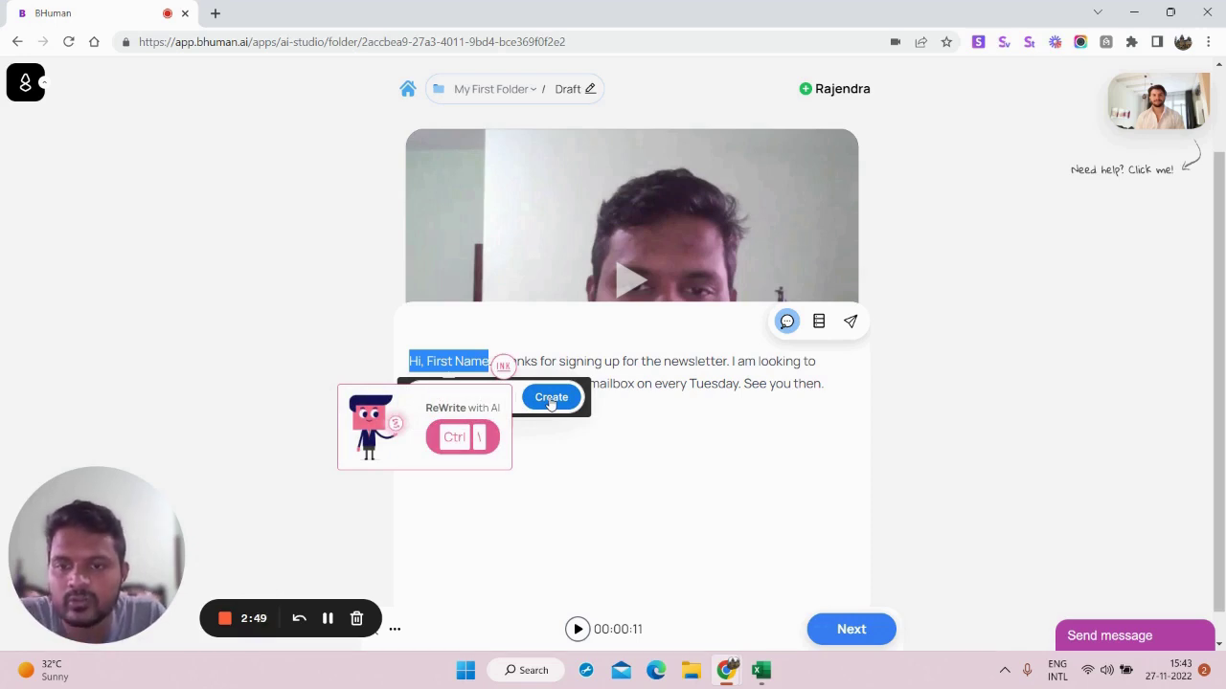
pyautogui.click(551, 399)
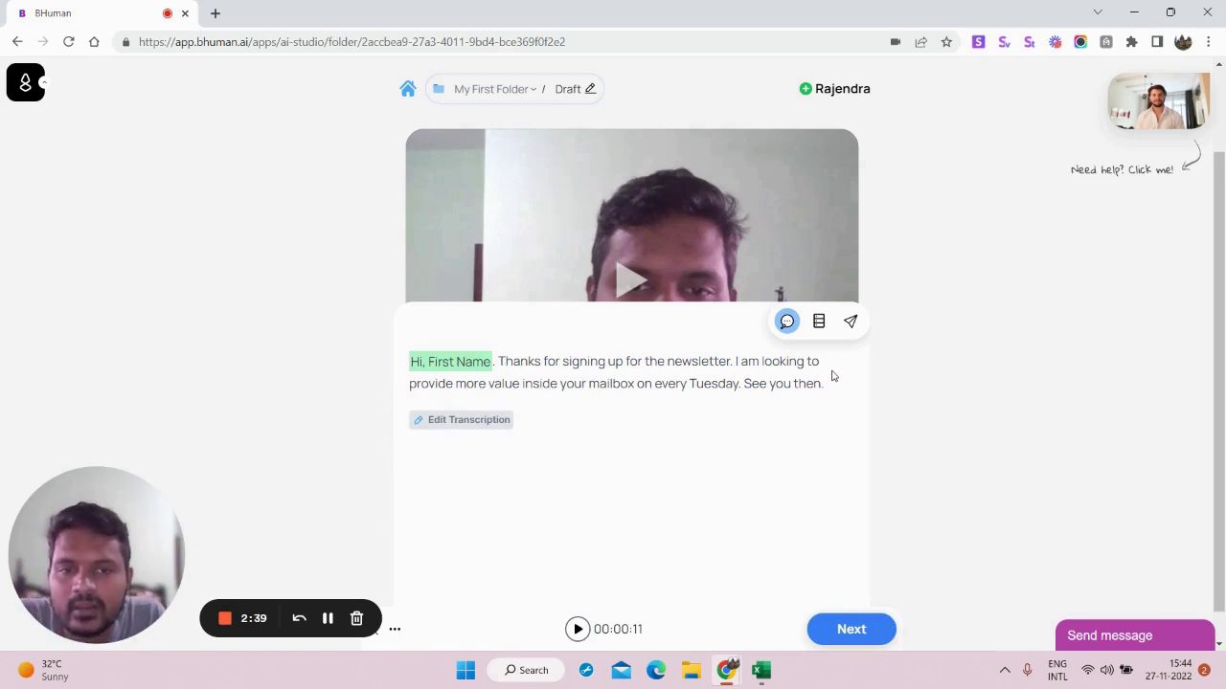
pyautogui.click(851, 632)
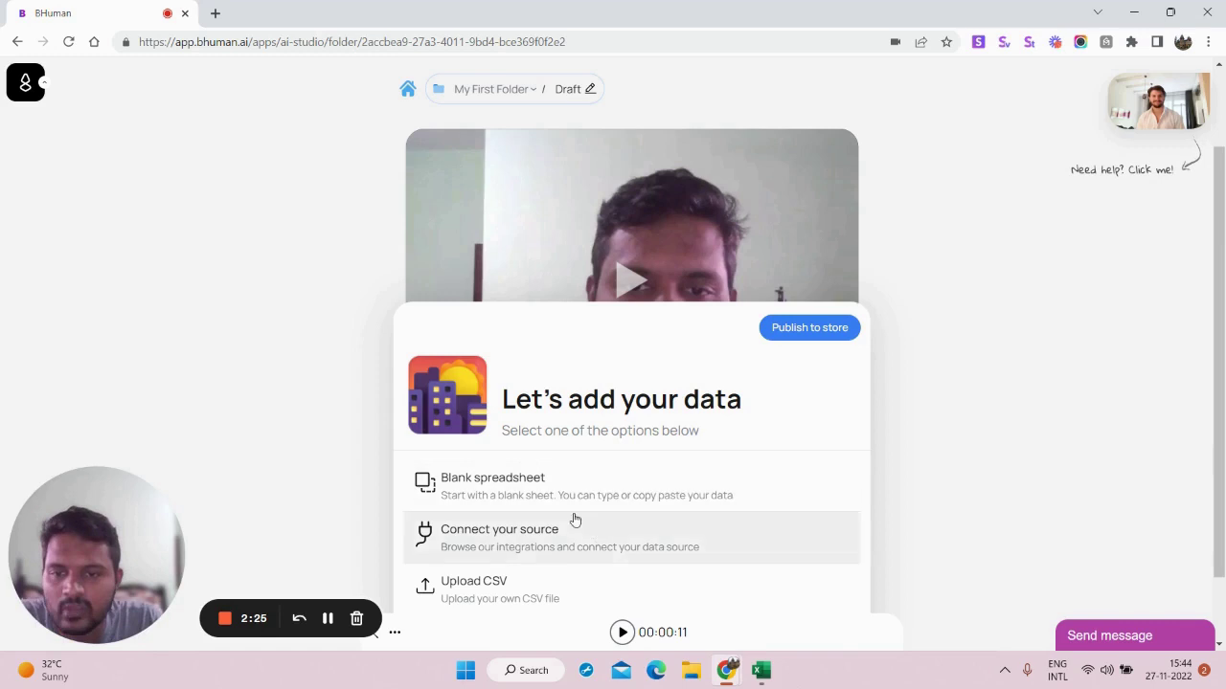
# Examine the Zapier integration offered for connecting a data source and return to the data options
pyautogui.scroll(-1, 548, 520)
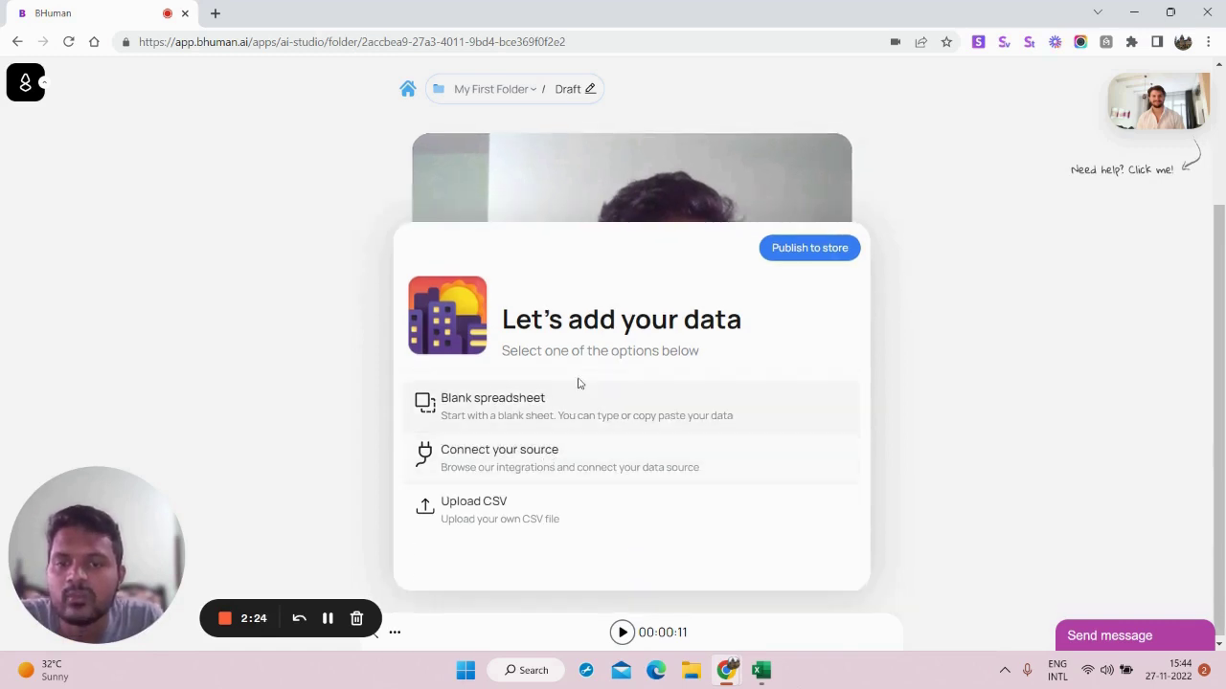
pyautogui.click(542, 465)
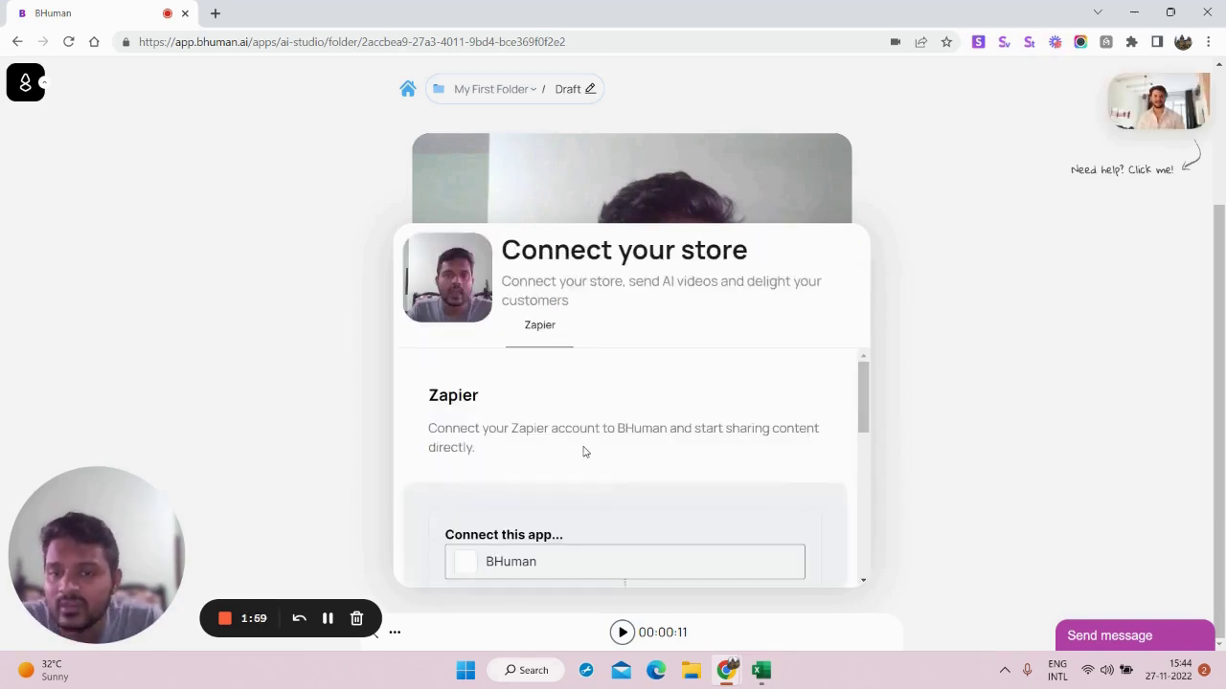
pyautogui.scroll(-3, 584, 459)
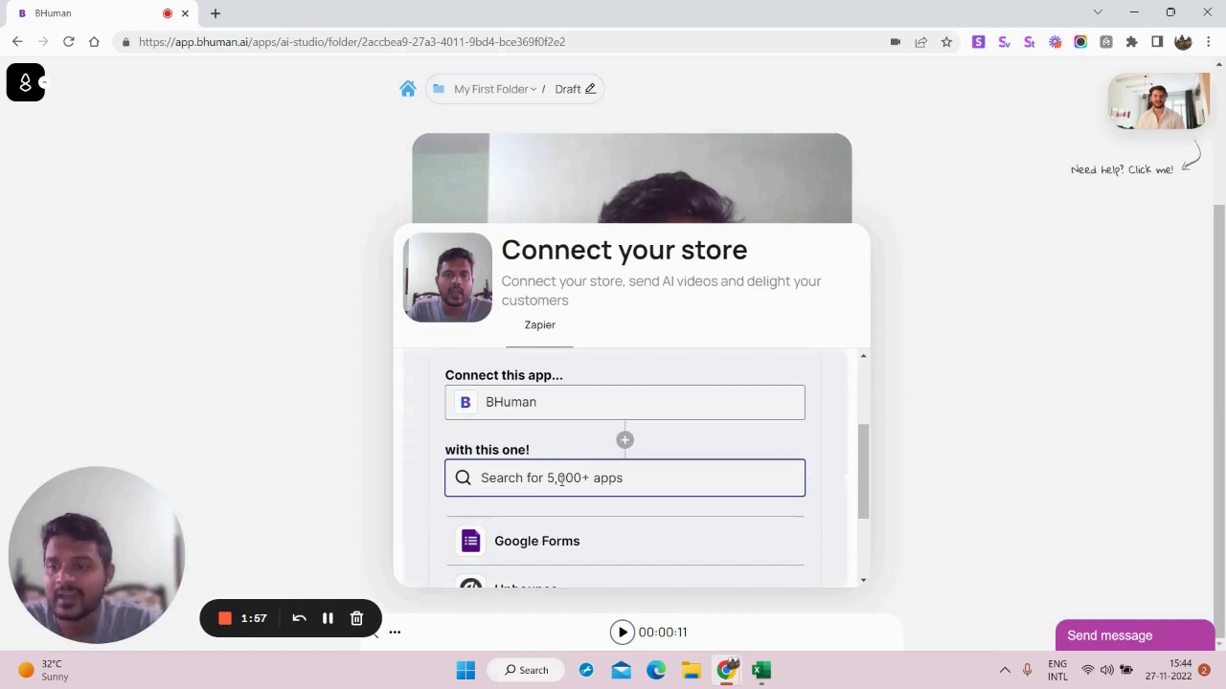
pyautogui.scroll(2, 561, 479)
pyautogui.scroll(-3, 561, 481)
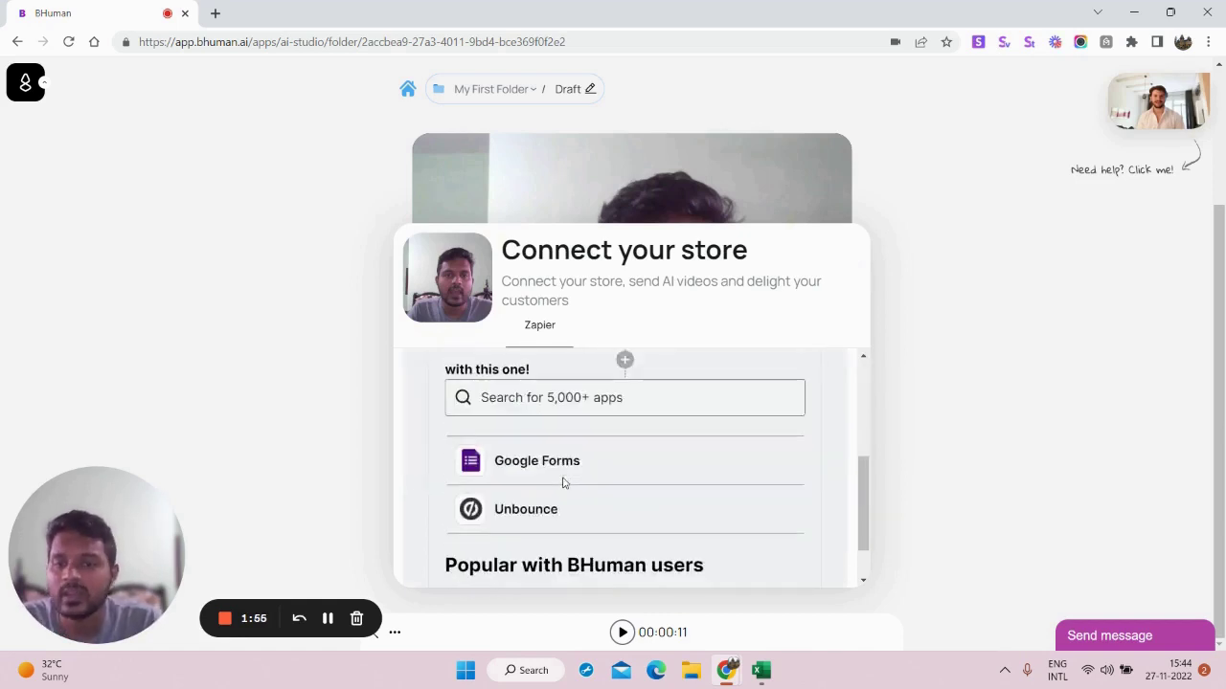
pyautogui.scroll(2, 571, 452)
pyautogui.scroll(-2, 575, 476)
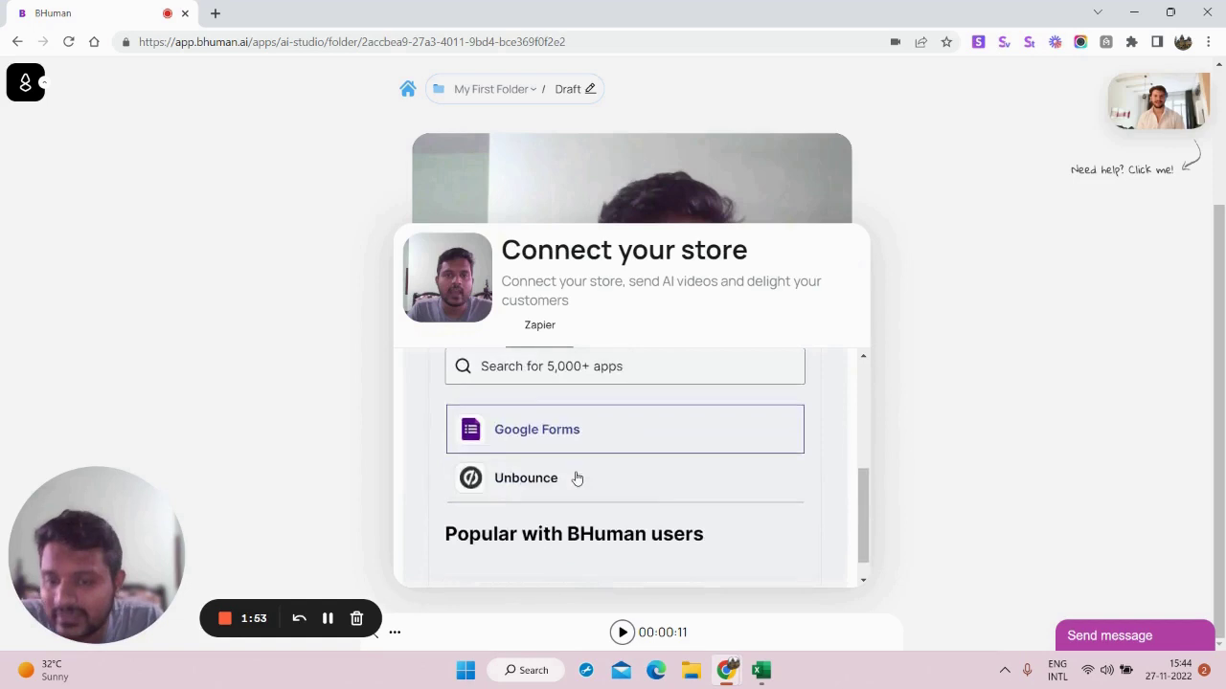
pyautogui.scroll(4, 575, 479)
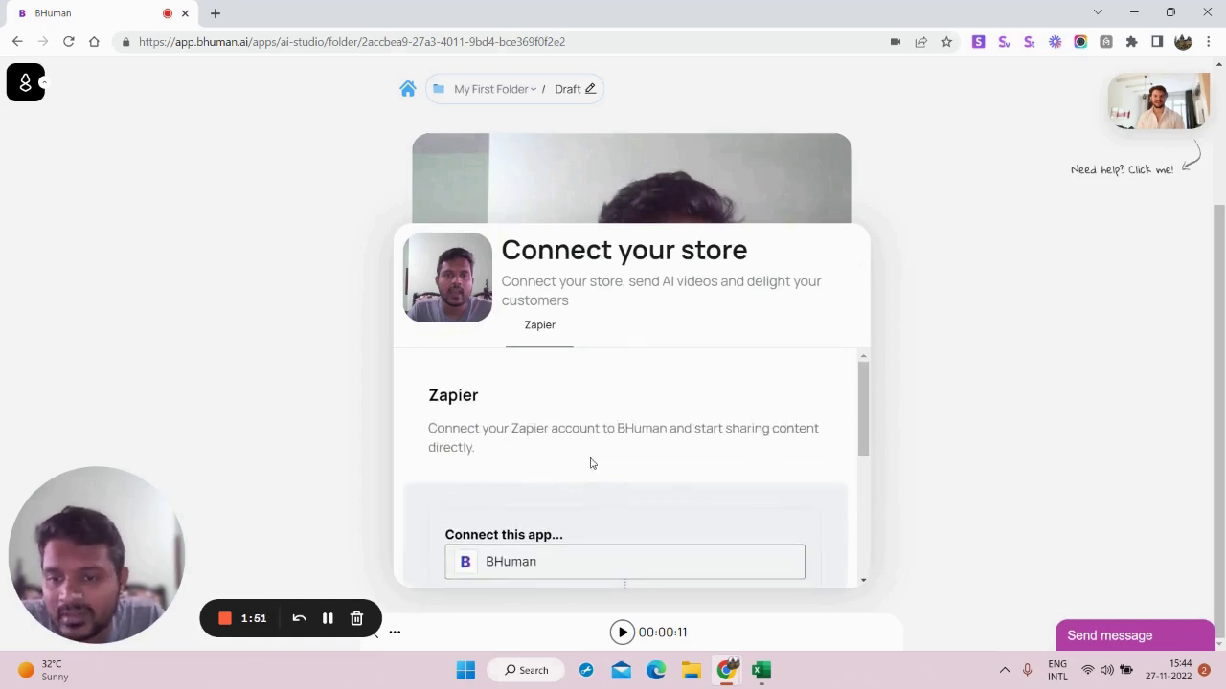
pyautogui.scroll(-3, 594, 464)
pyautogui.scroll(-1, 599, 469)
pyautogui.scroll(4, 593, 479)
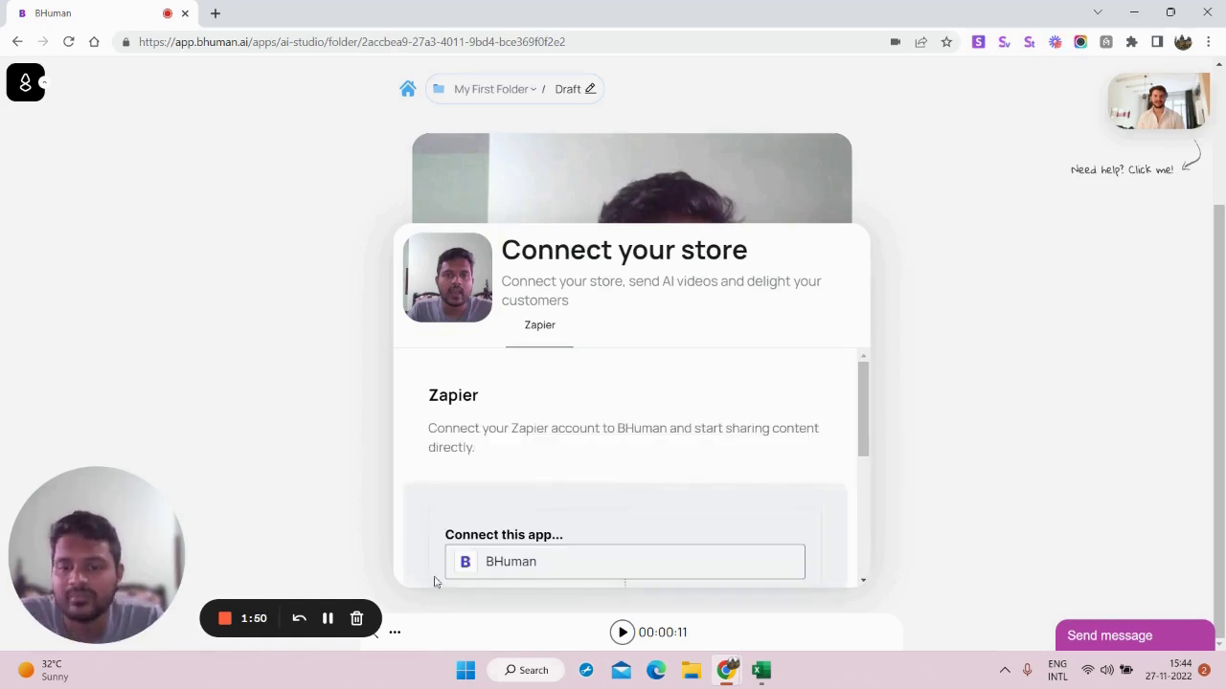
pyautogui.click(374, 644)
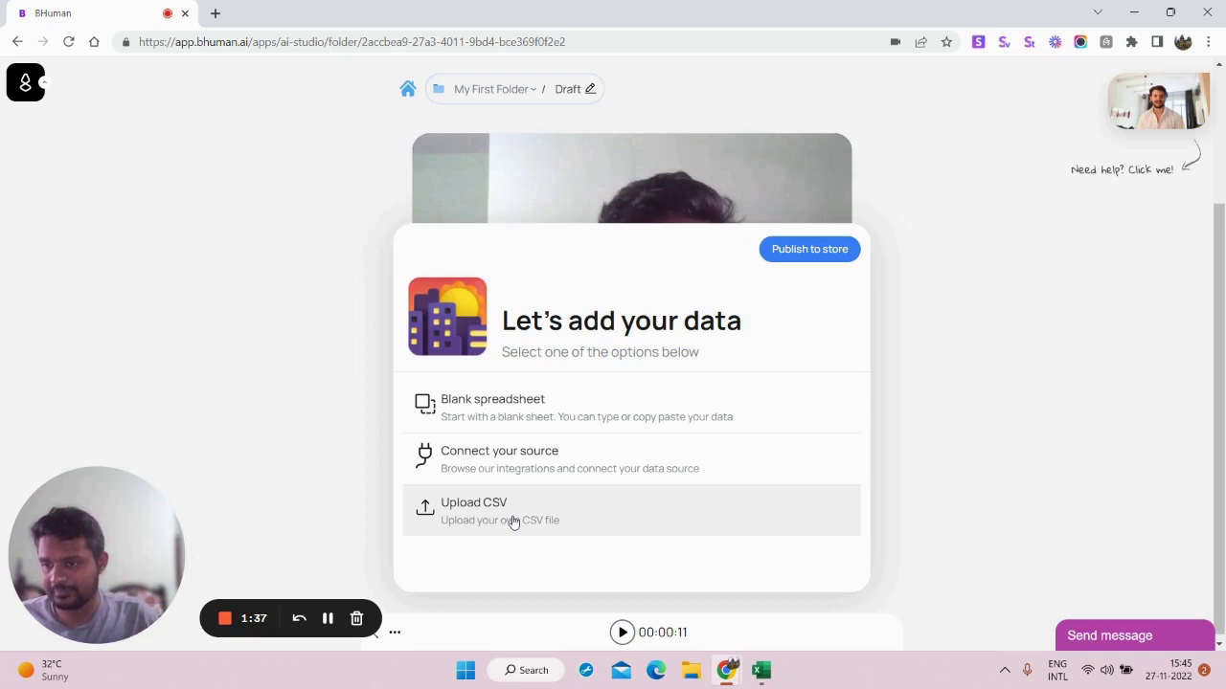
# Start a blank spreadsheet for the draft and head its first column "name"
pyautogui.click(527, 406)
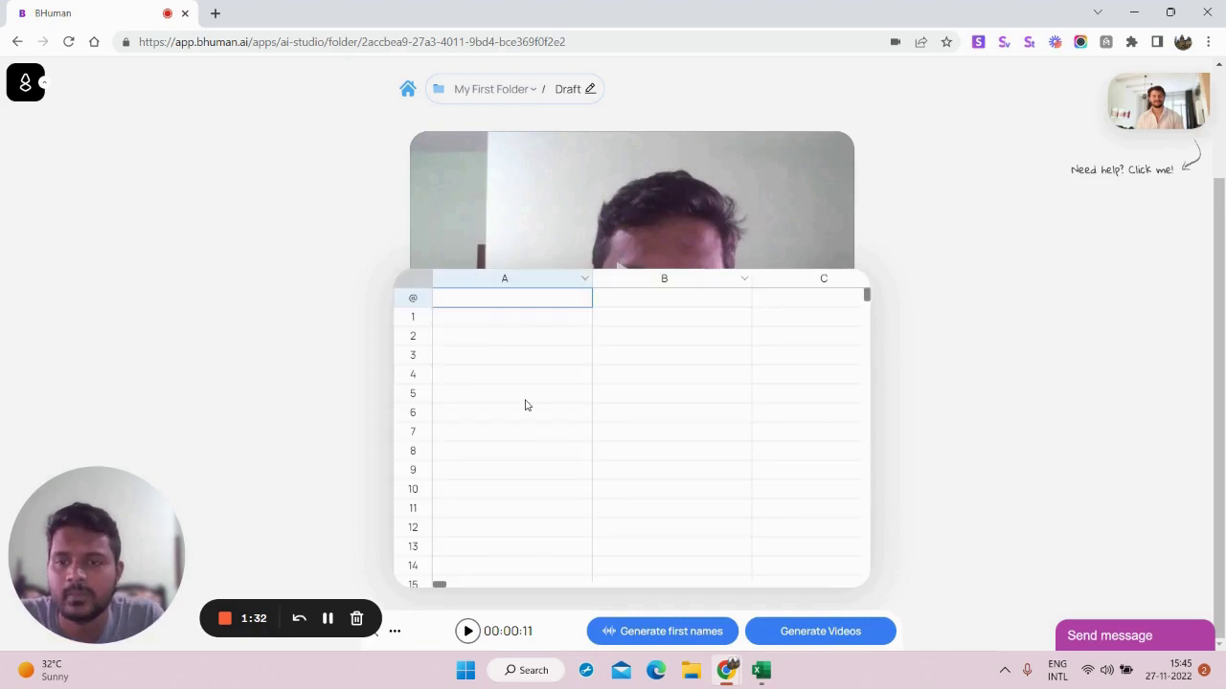
pyautogui.doubleClick(476, 304)
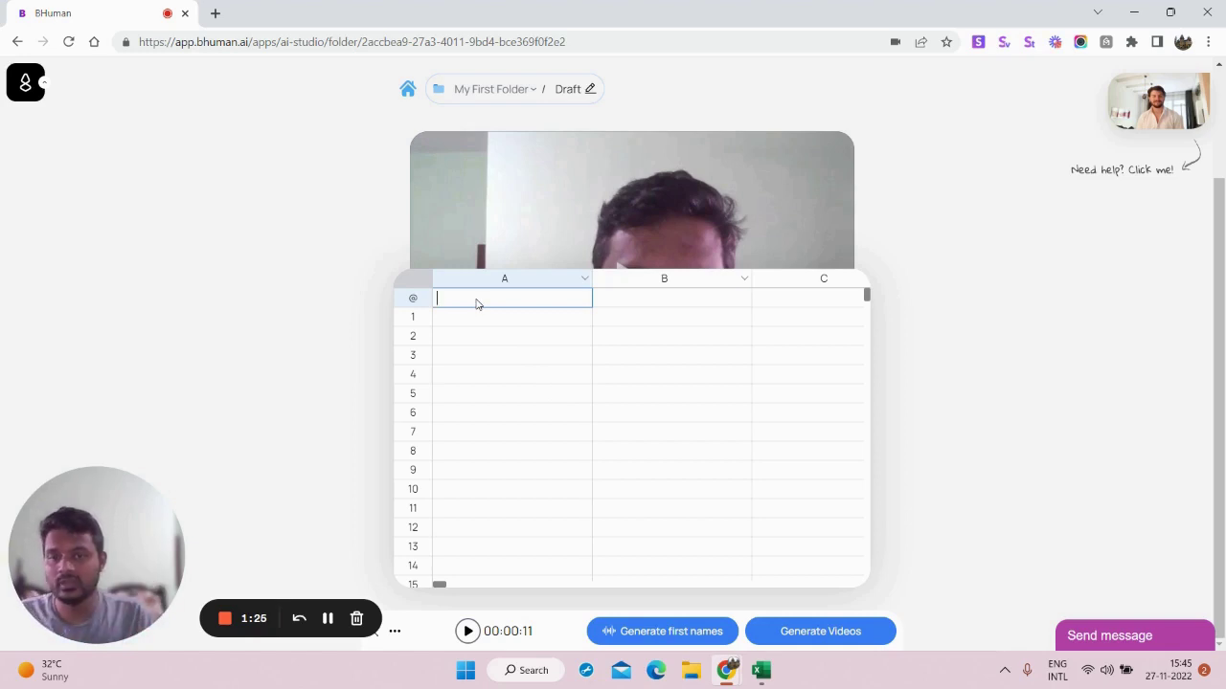
pyautogui.write('name')
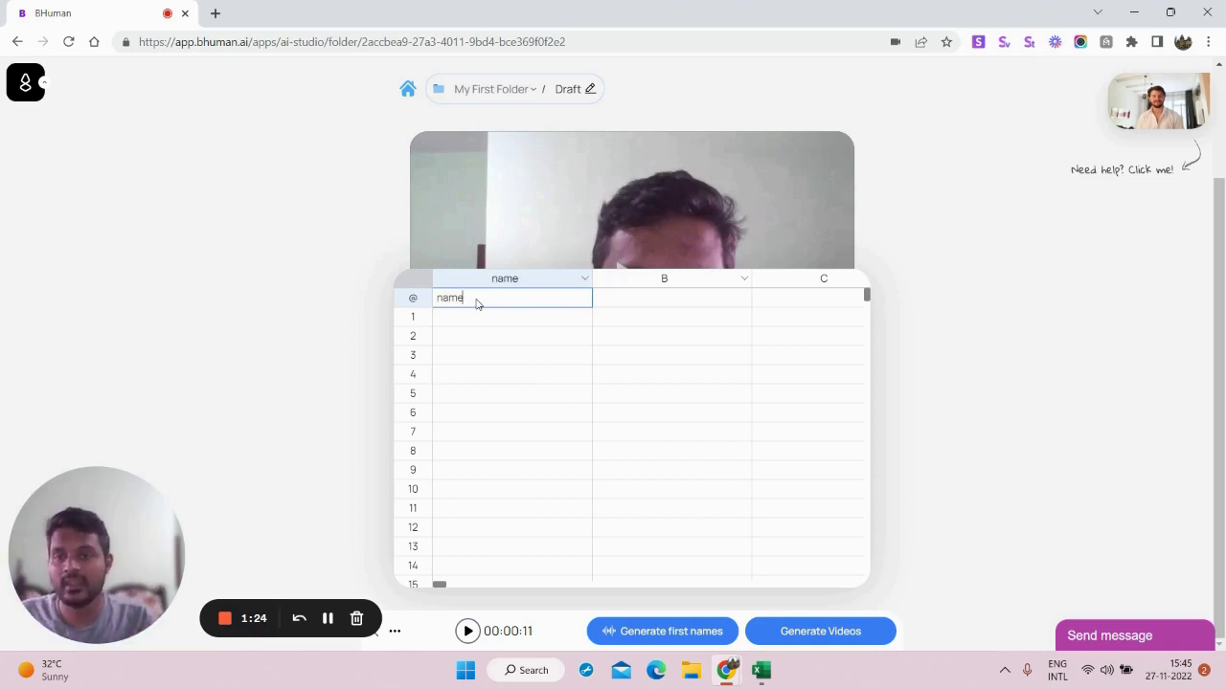
# Fill rows 1 to 3 of the name column with three recipients' first names
pyautogui.click(523, 327)
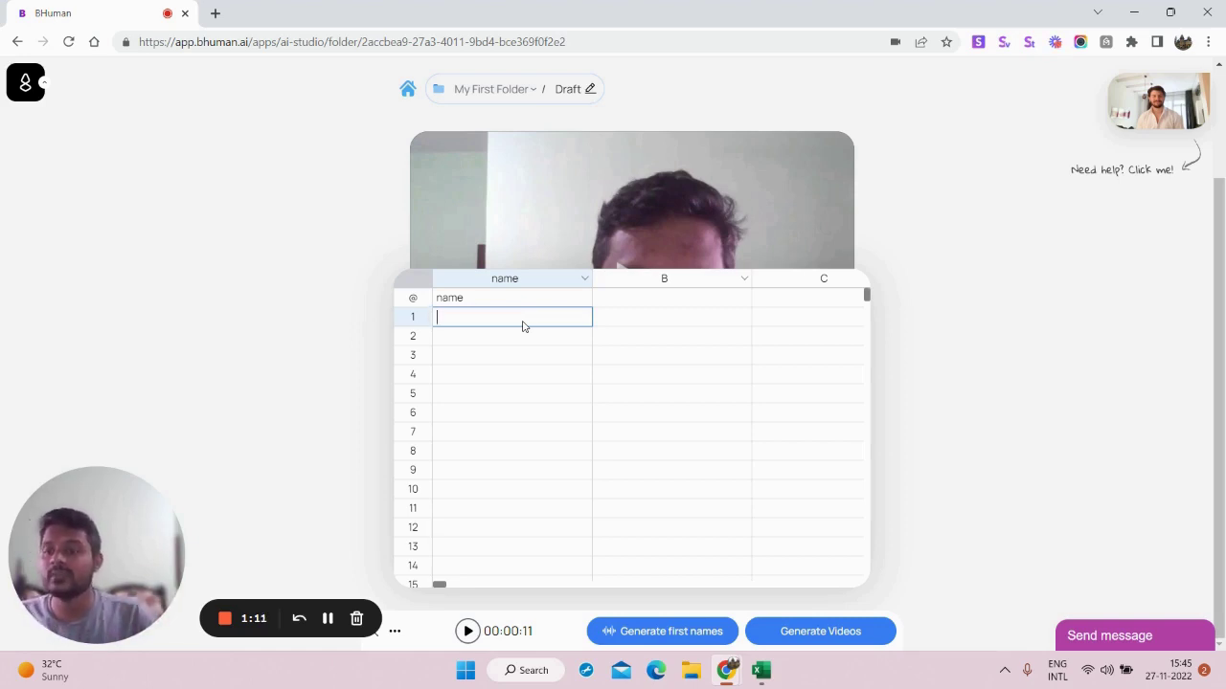
pyautogui.write('John')
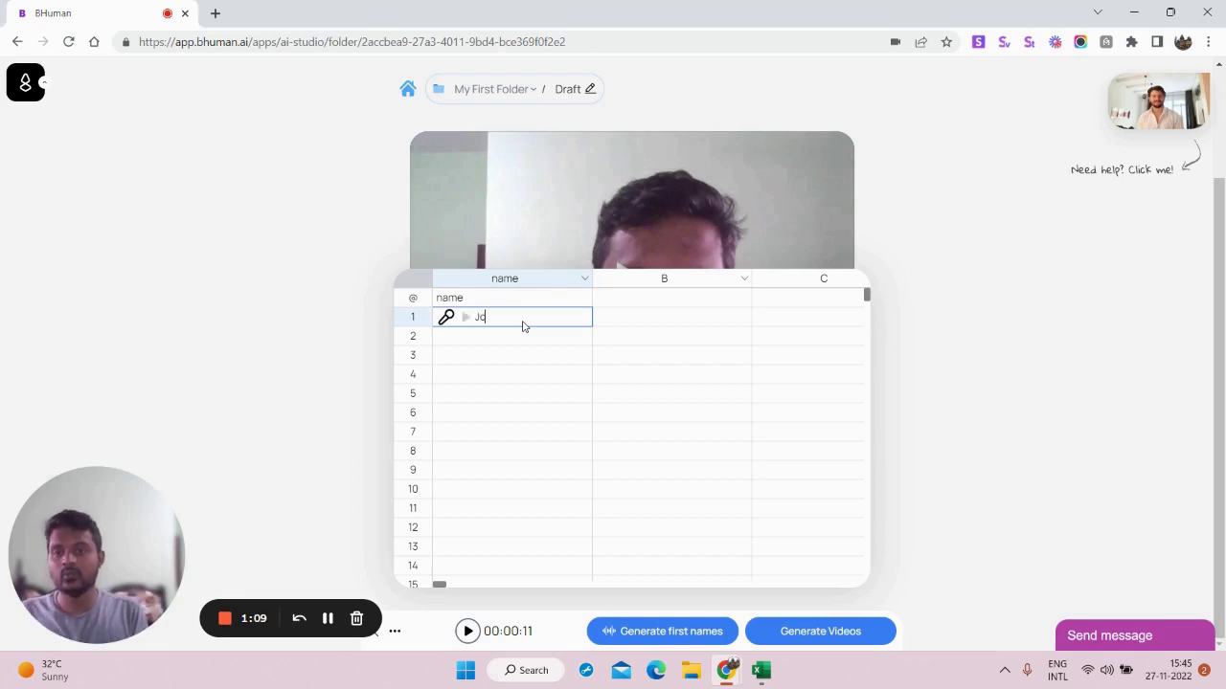
pyautogui.click(519, 337)
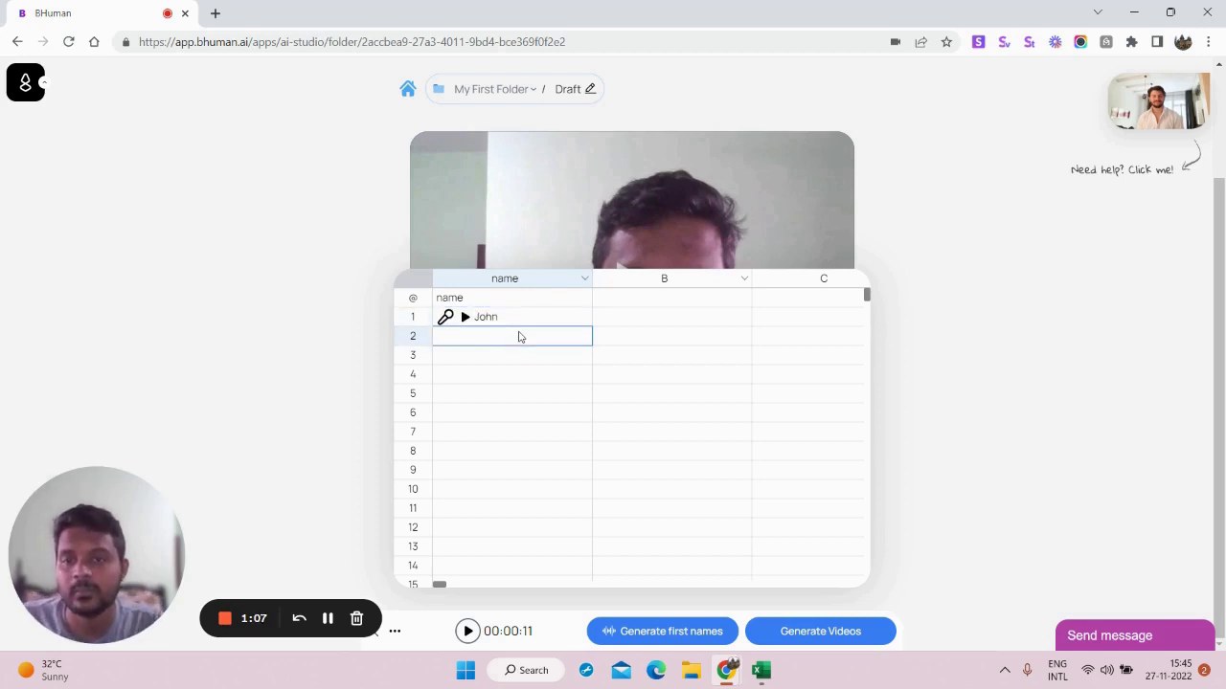
pyautogui.write('Sam')
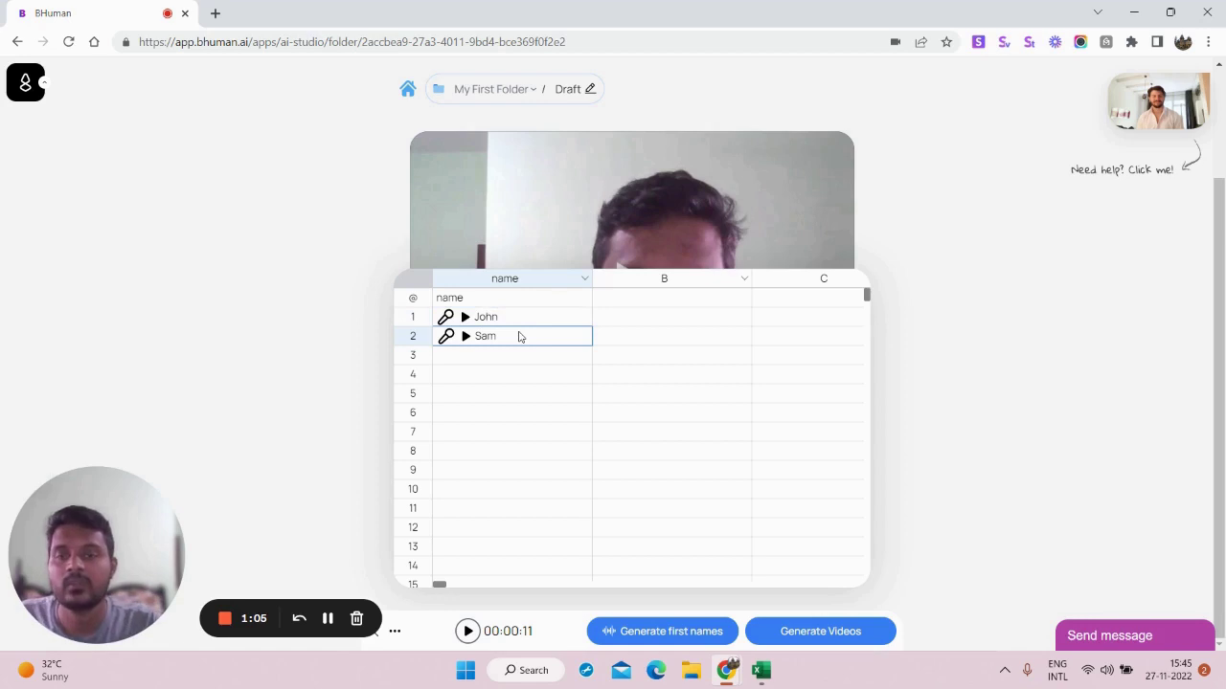
pyautogui.click(521, 361)
pyautogui.write('Marry')
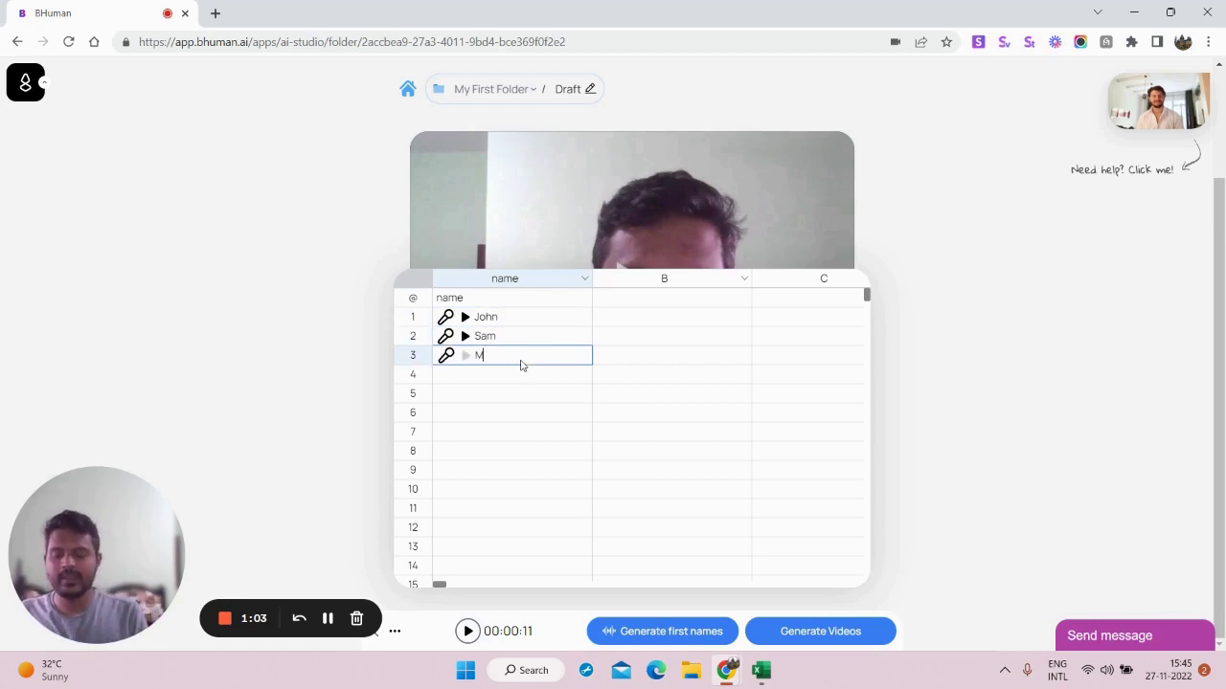
pyautogui.click(554, 379)
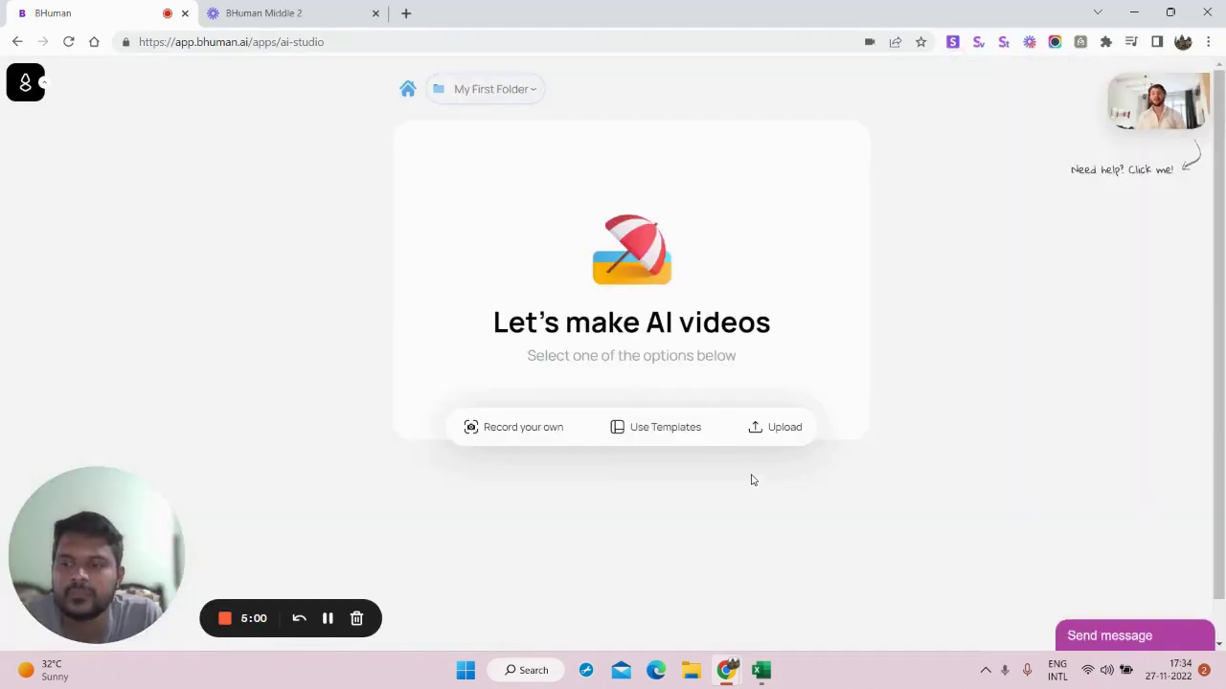
# Look through the templates in My Uploads and the Community templates by category, from eCommerce to Politics
pyautogui.click(657, 431)
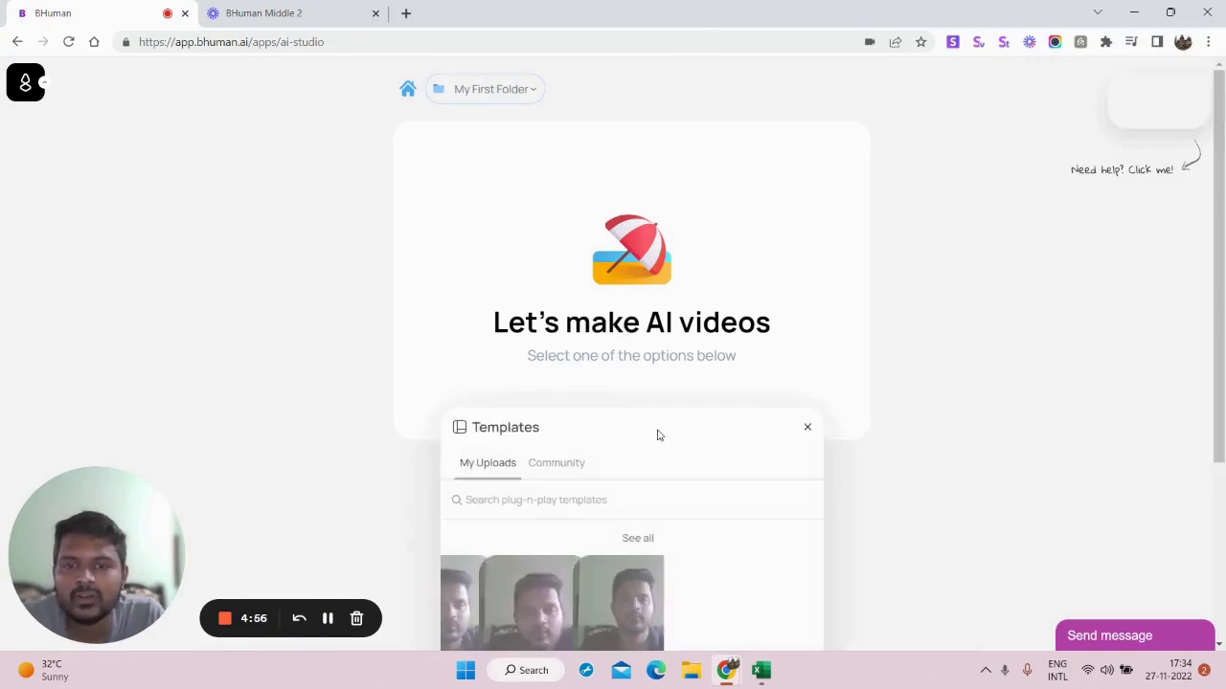
pyautogui.scroll(-1, 583, 531)
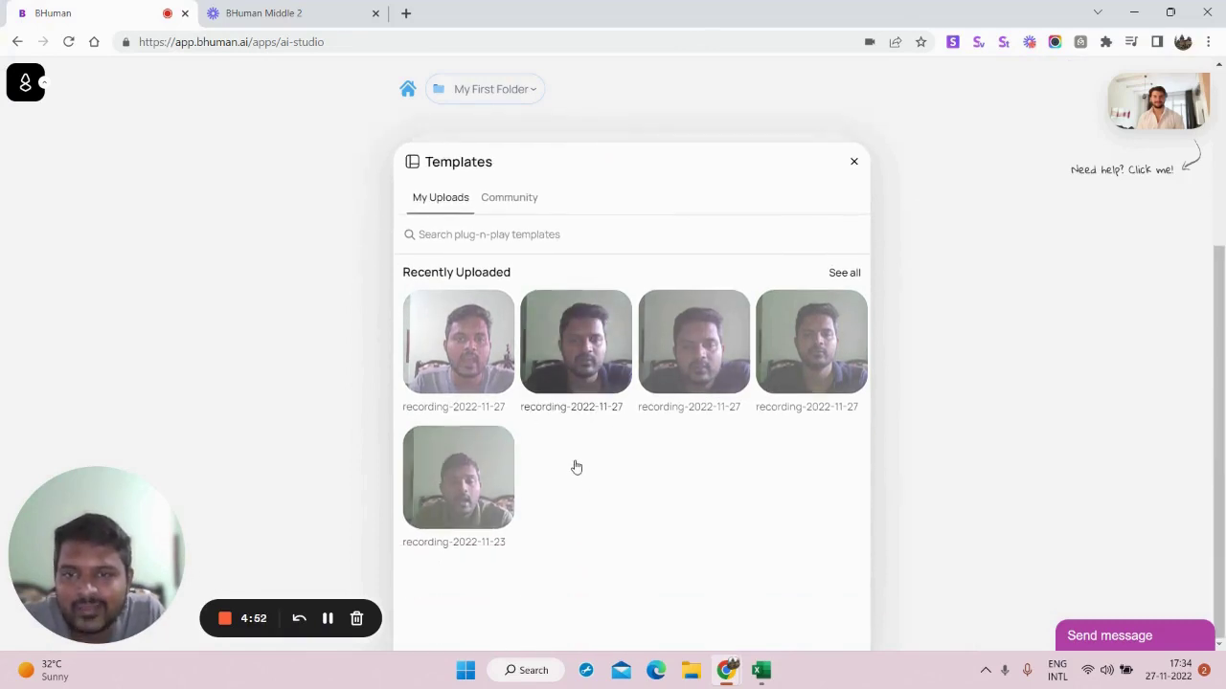
pyautogui.scroll(2, 578, 461)
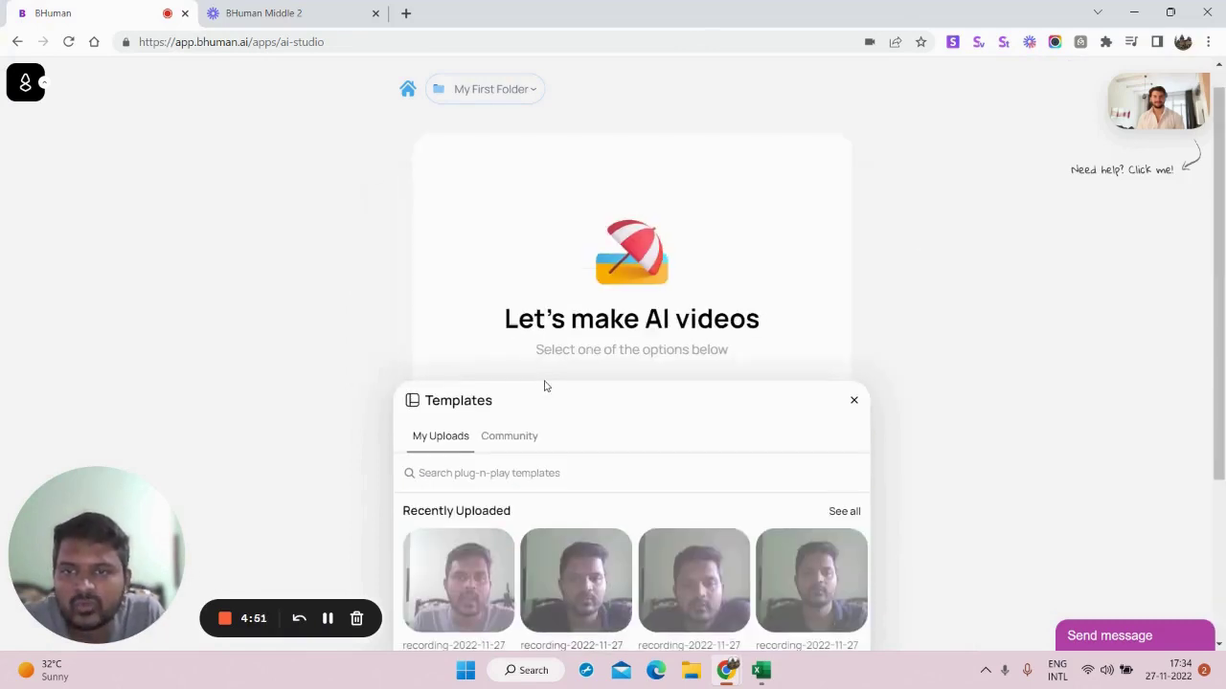
pyautogui.click(513, 441)
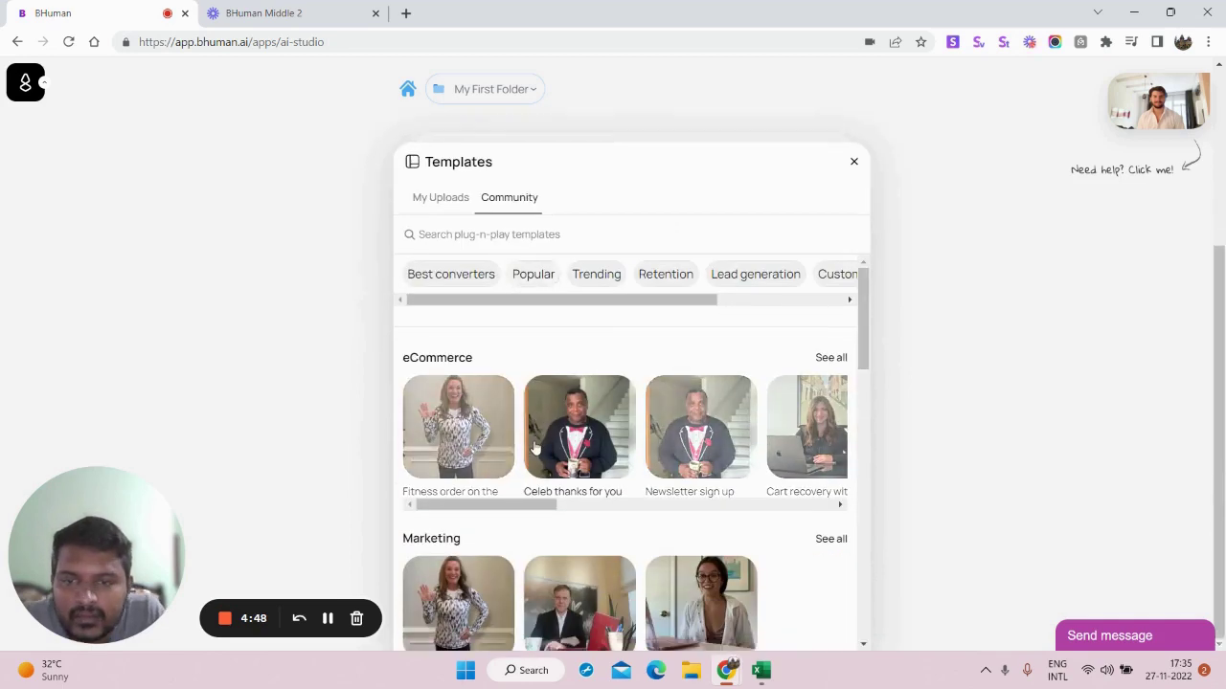
pyautogui.scroll(-2, 533, 447)
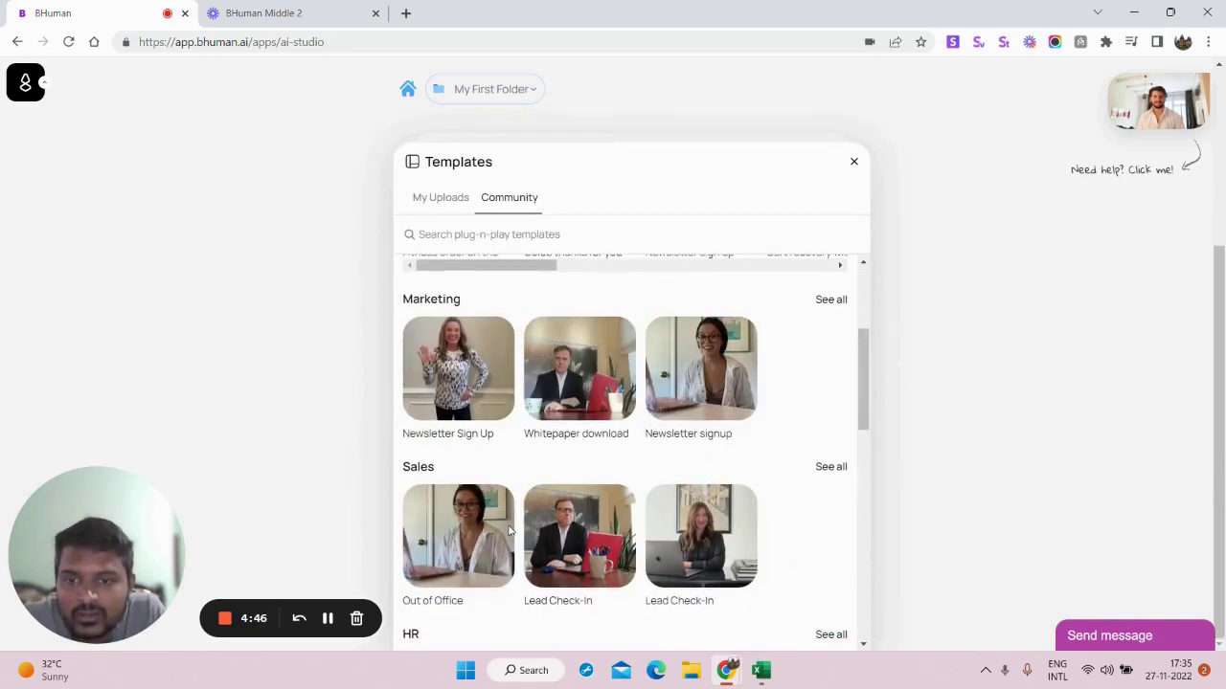
pyautogui.scroll(-3, 509, 533)
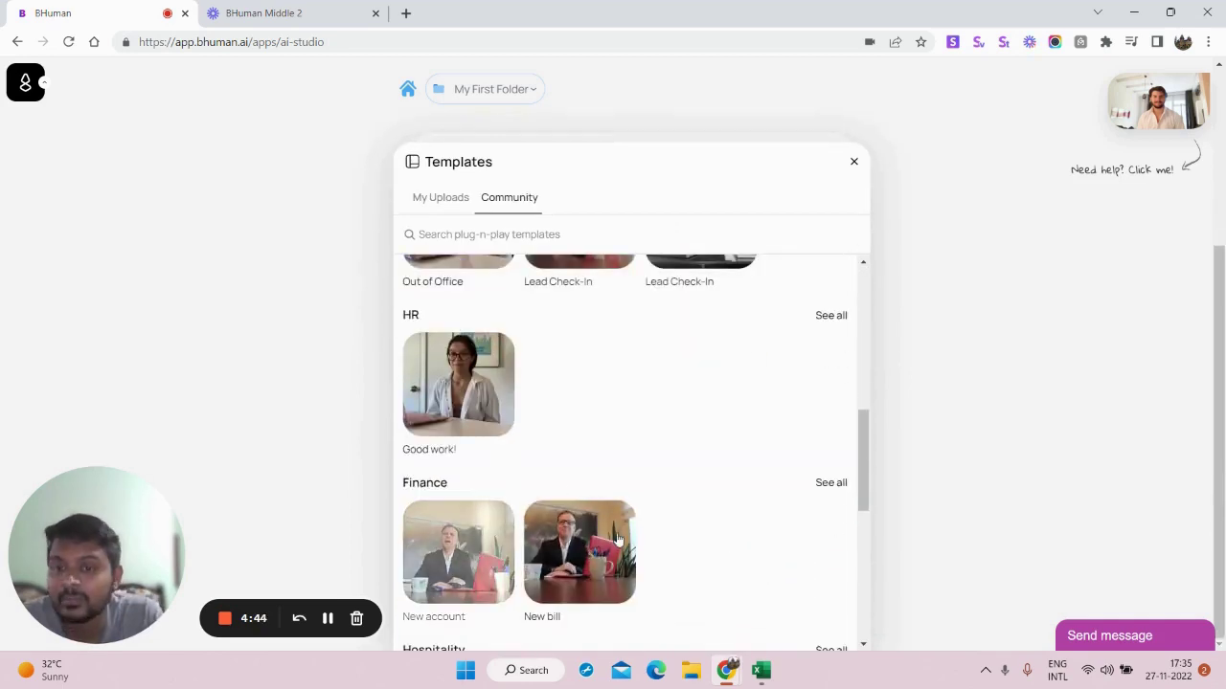
pyautogui.scroll(-2, 514, 411)
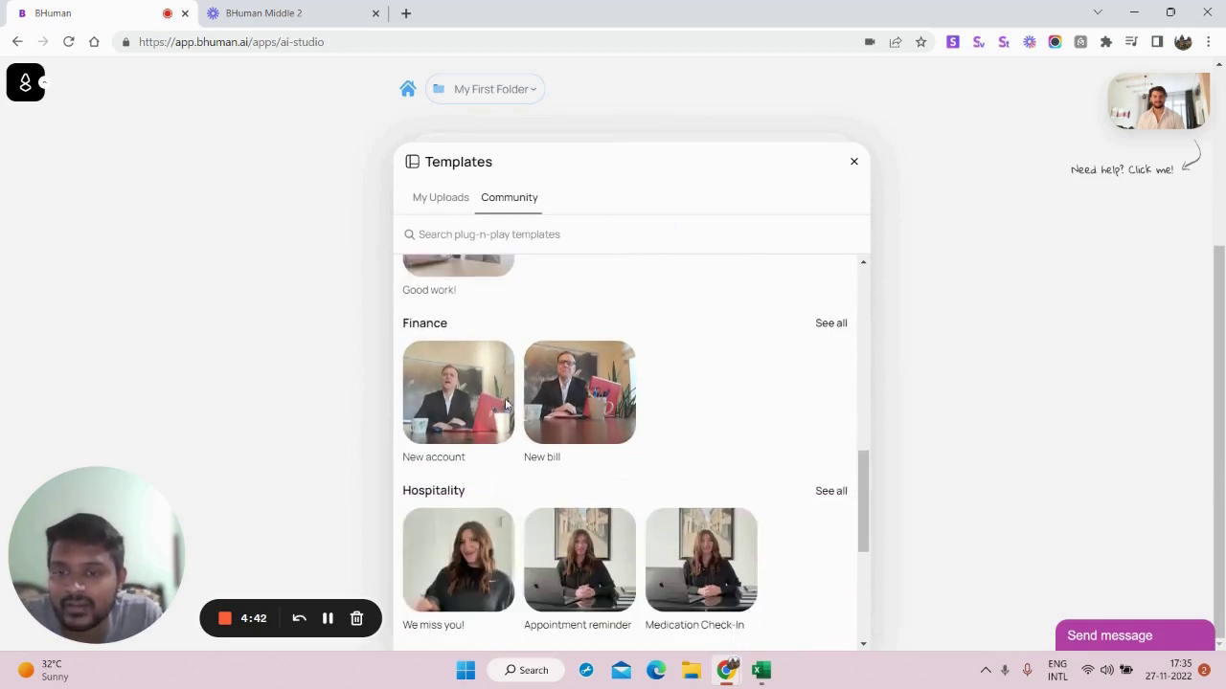
pyautogui.scroll(-2, 657, 473)
pyautogui.scroll(-2, 580, 476)
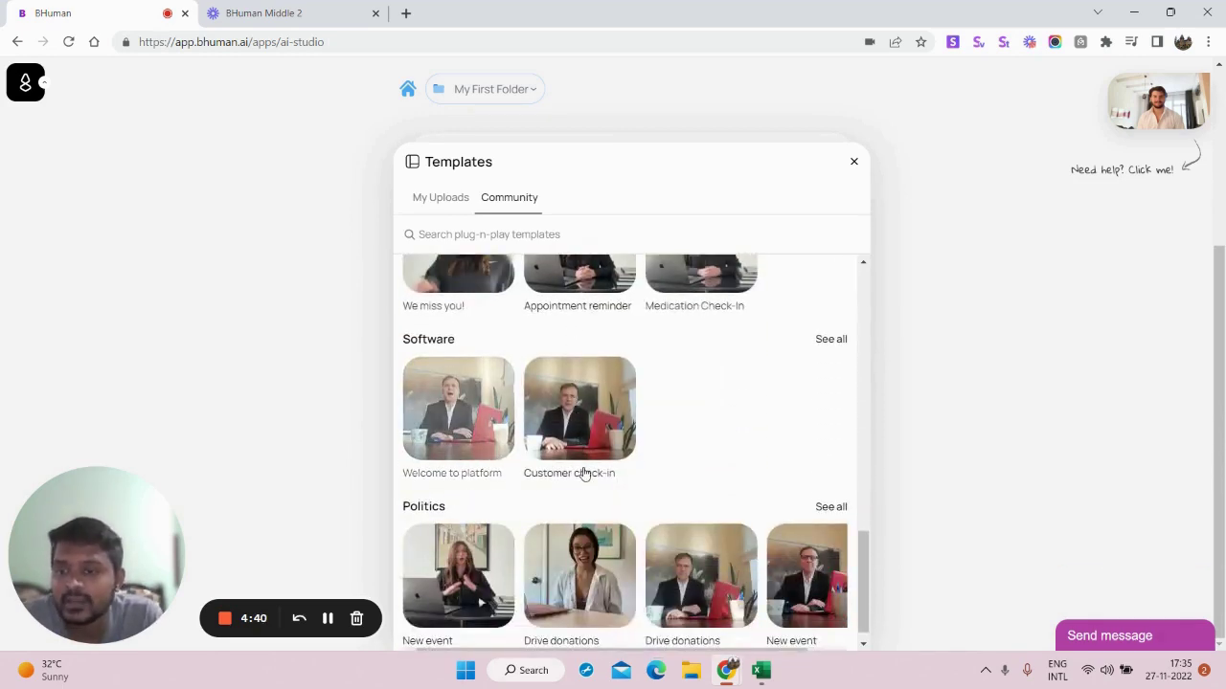
pyautogui.moveTo(866, 583); pyautogui.dragTo(873, 271)
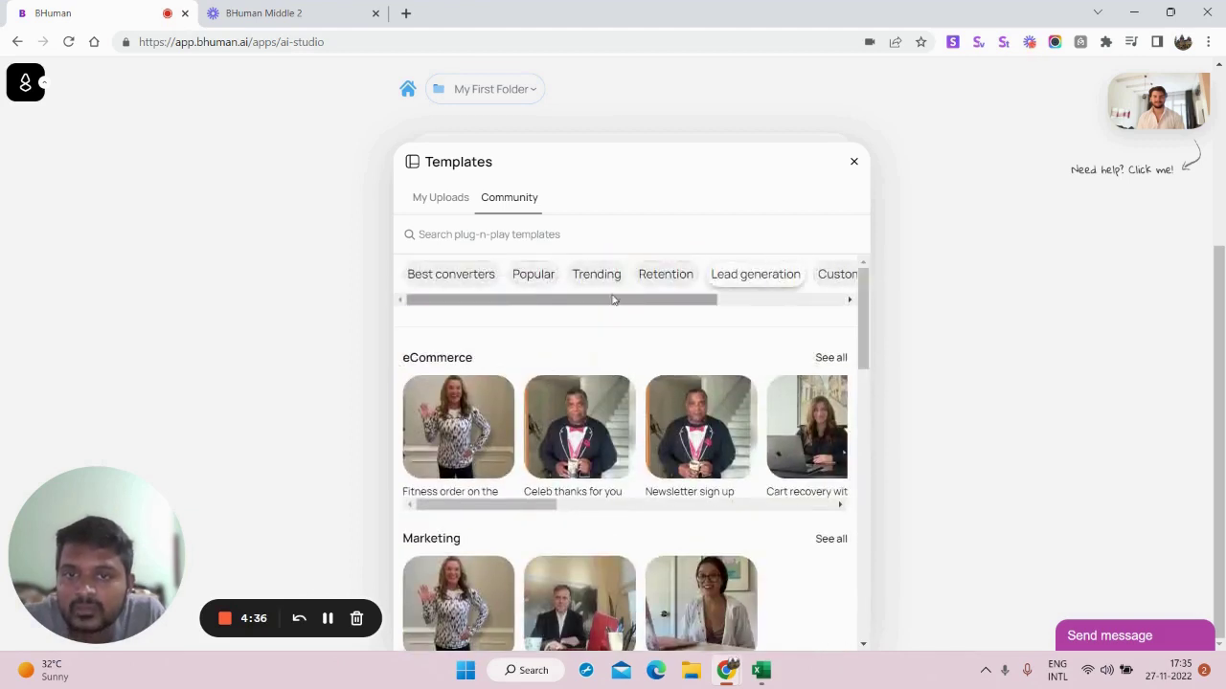
# Filter the Community templates by Popular and use the "Celeb thanks for your order" template
pyautogui.click(531, 277)
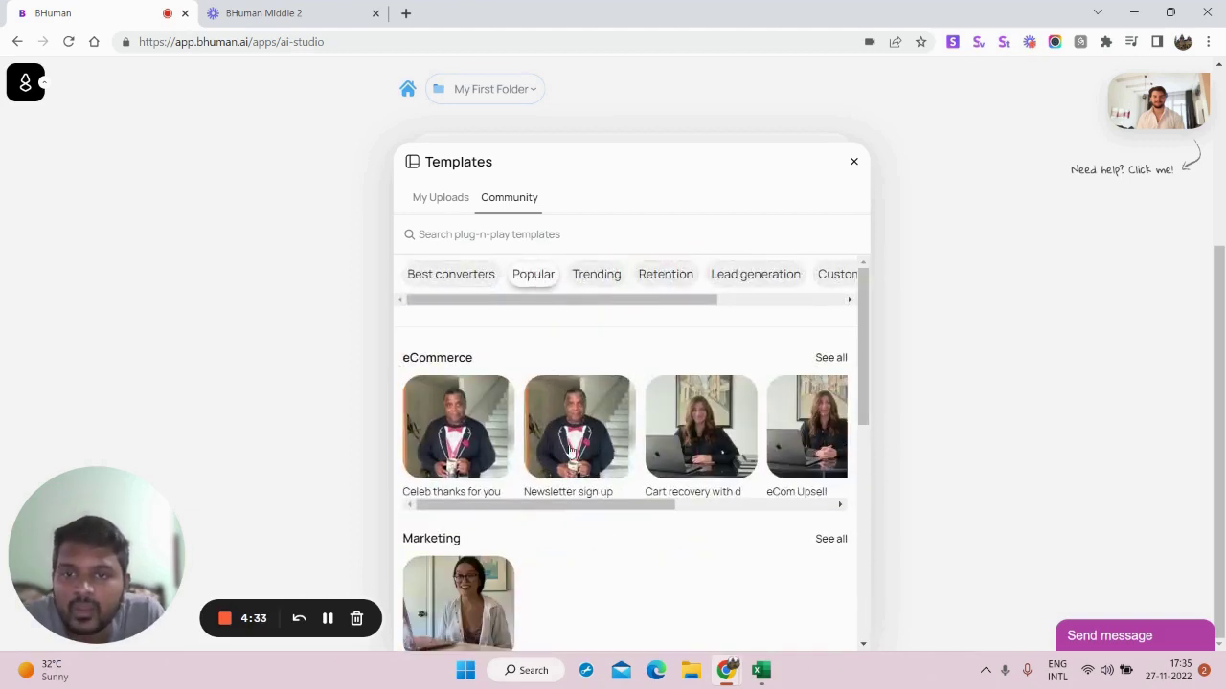
pyautogui.click(461, 430)
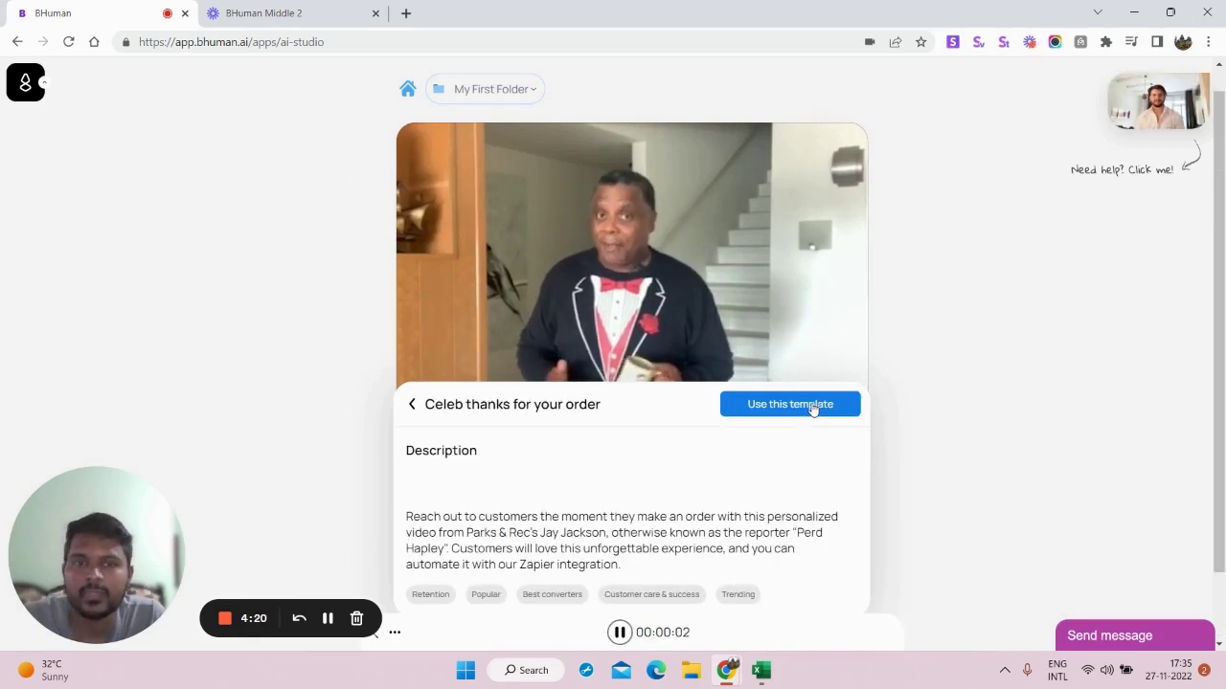
pyautogui.click(783, 409)
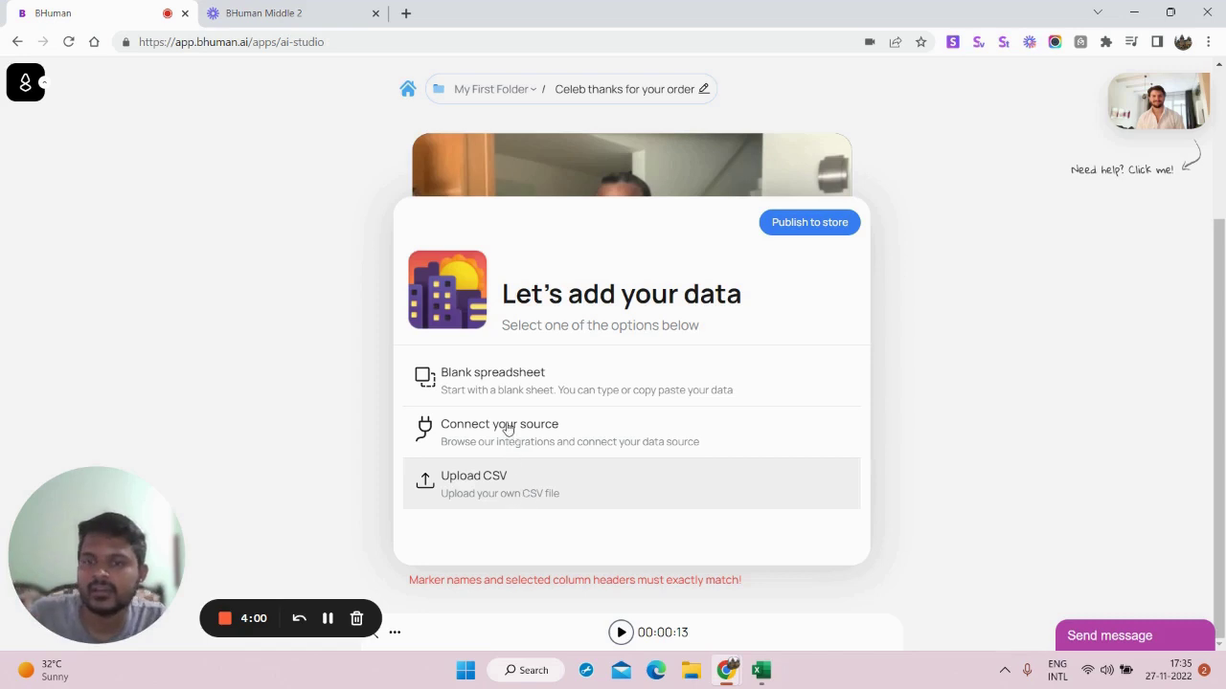
# Start a blank spreadsheet for the celebrity thank-you draft and fill rows 1 to 3 of the name column with three recipients' first names
pyautogui.click(537, 381)
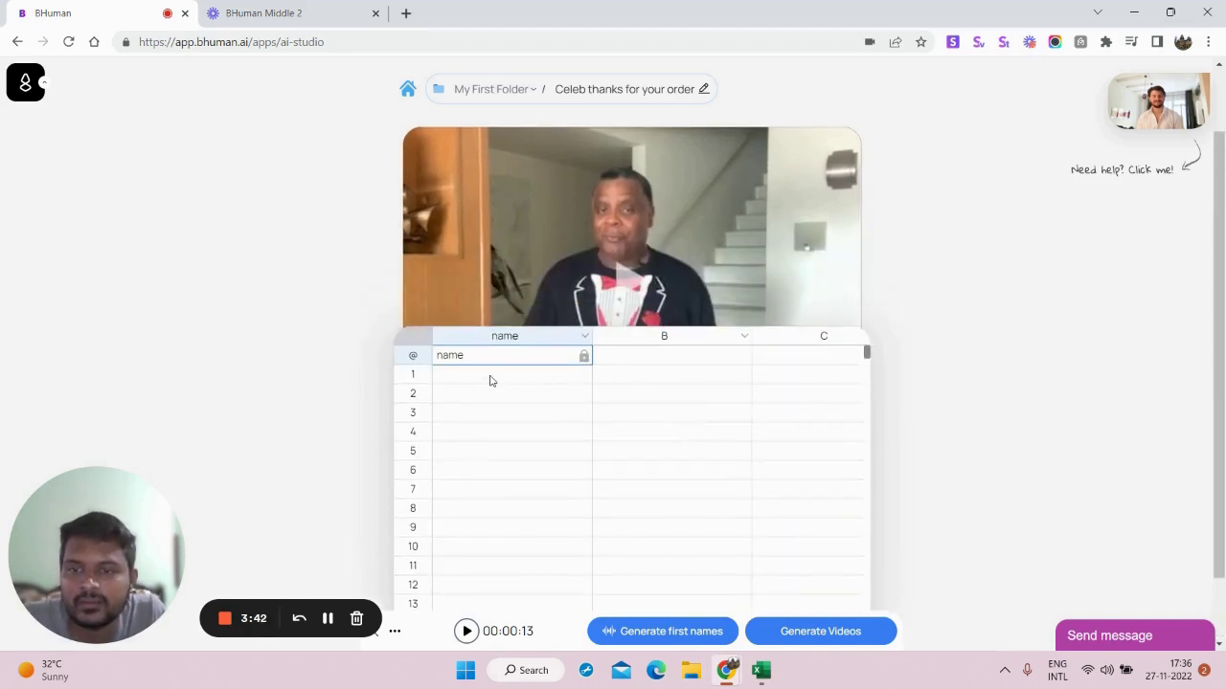
pyautogui.click(489, 380)
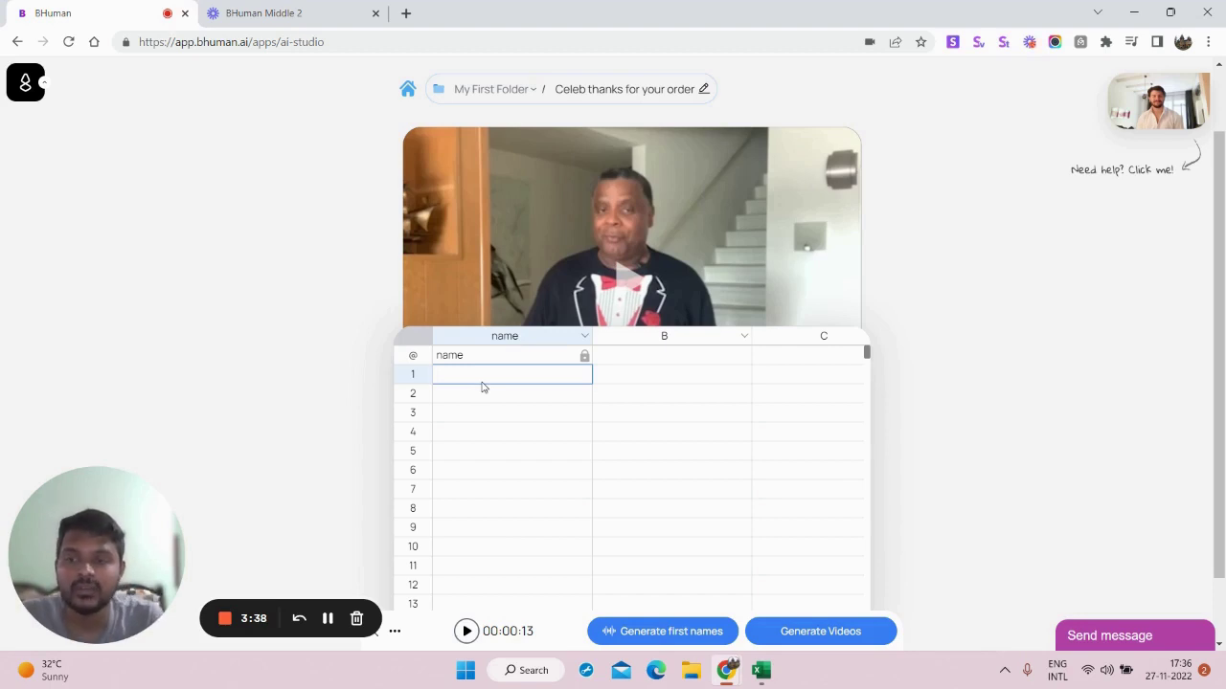
pyautogui.write('Sam')
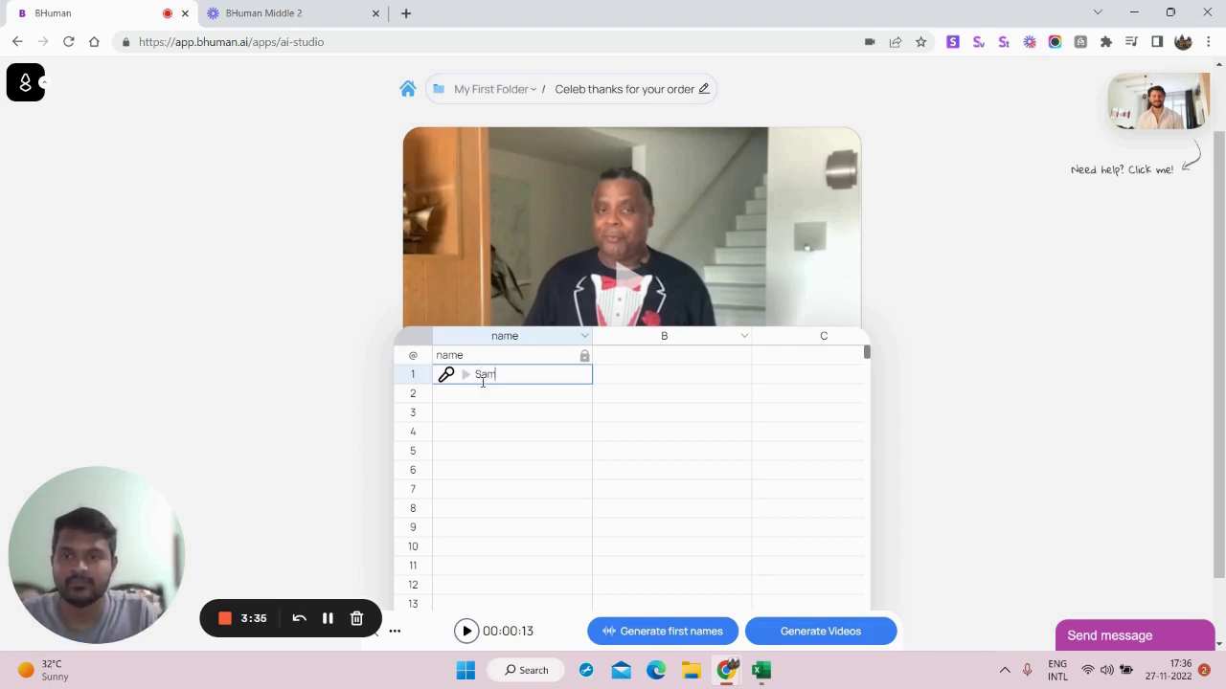
pyautogui.press('Return')
pyautogui.write('John')
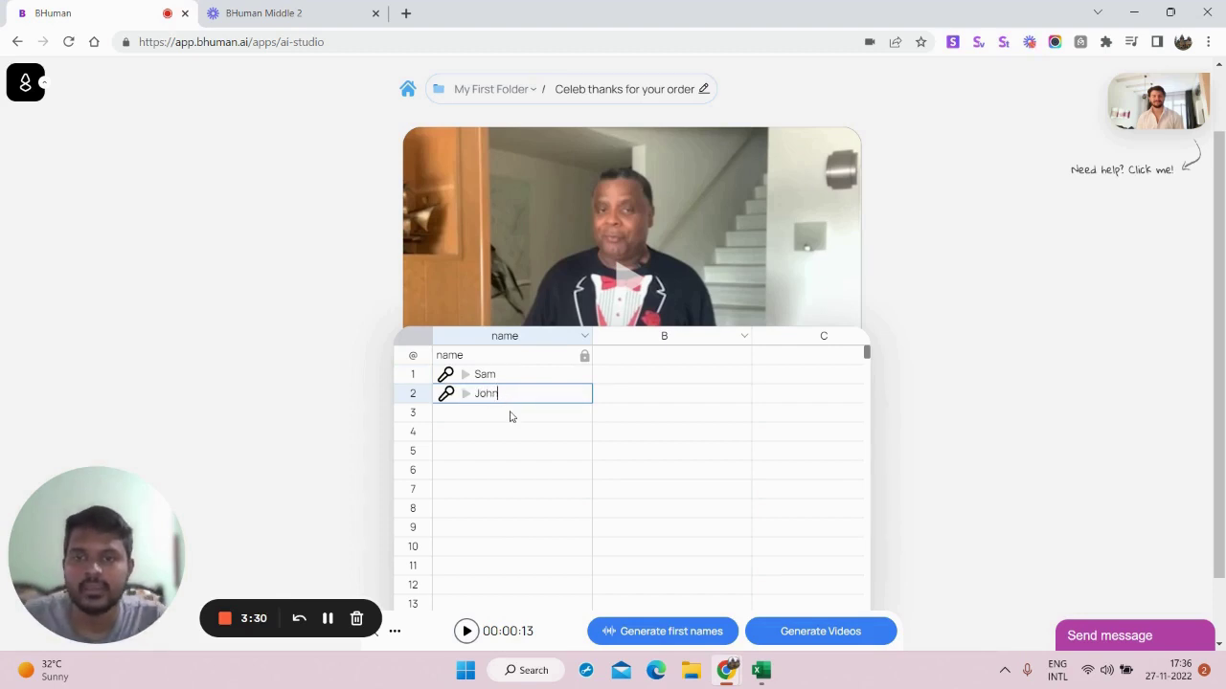
pyautogui.press('Return')
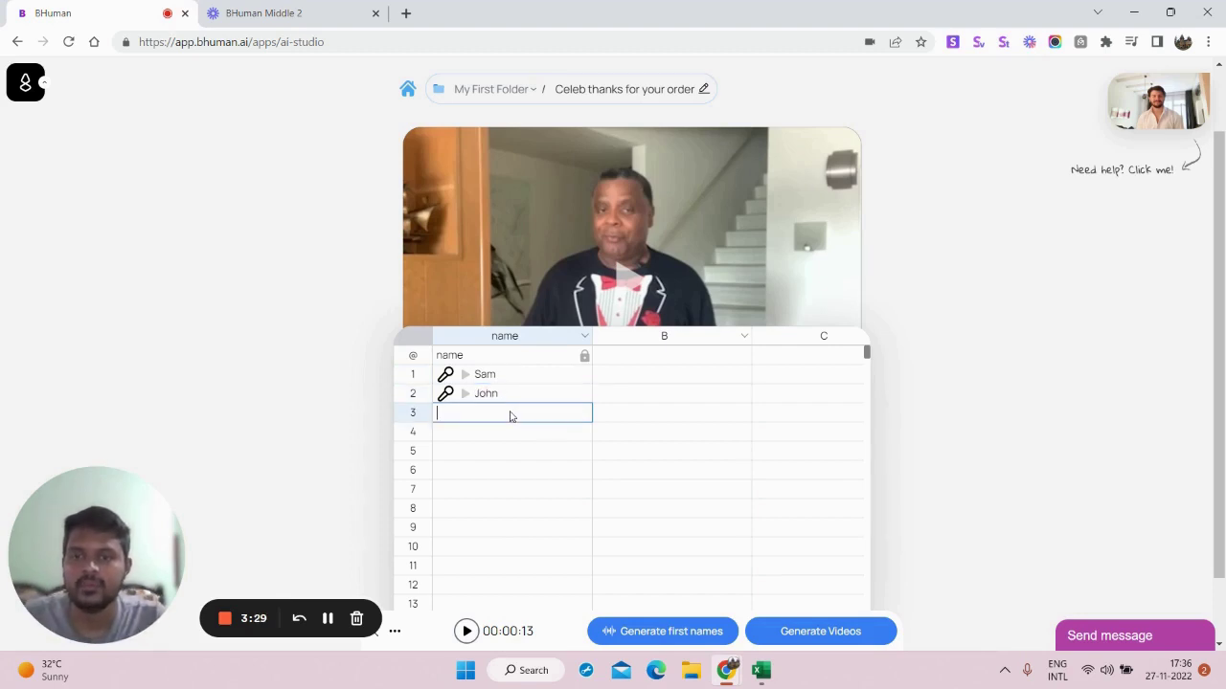
pyautogui.write('Kane')
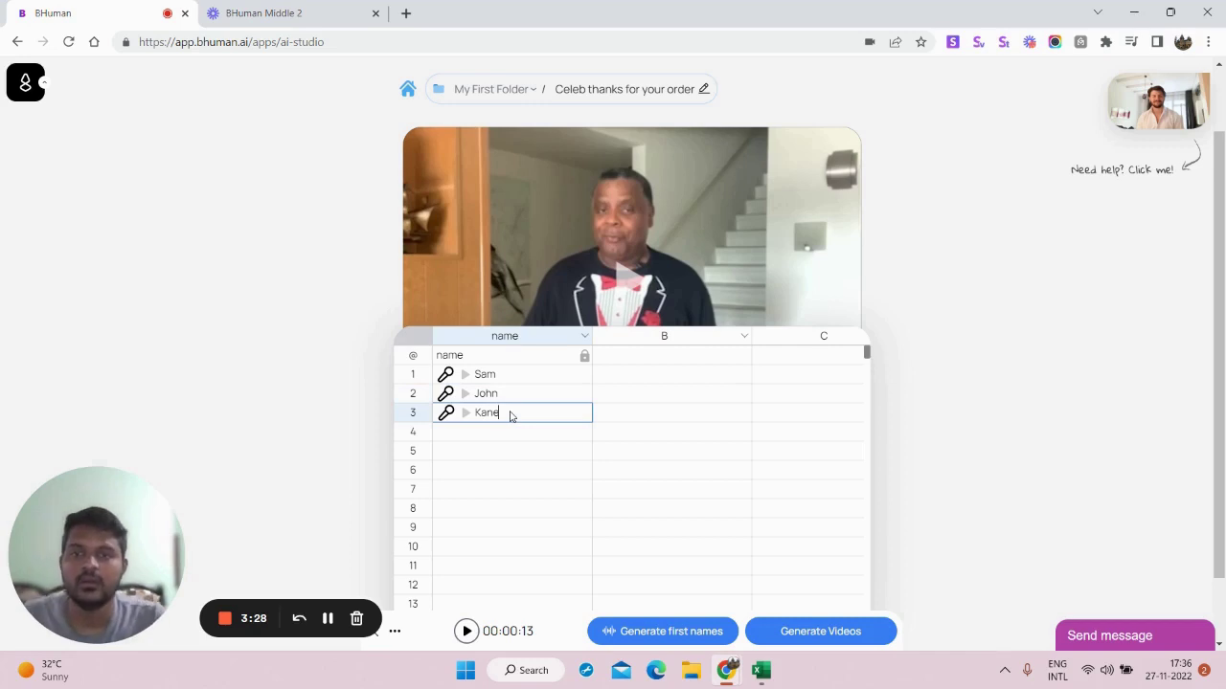
pyautogui.press('Return')
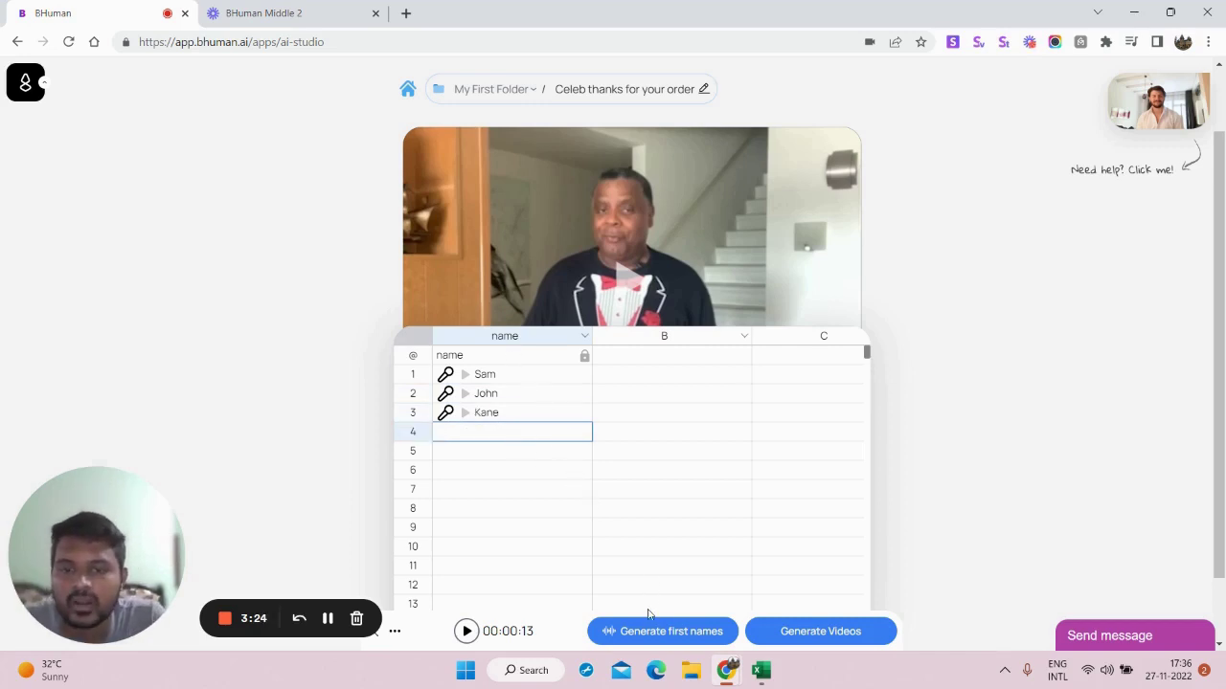
# Generate the first names for the three recipients and check the video and thumbnail columns of the spreadsheet
pyautogui.click(656, 639)
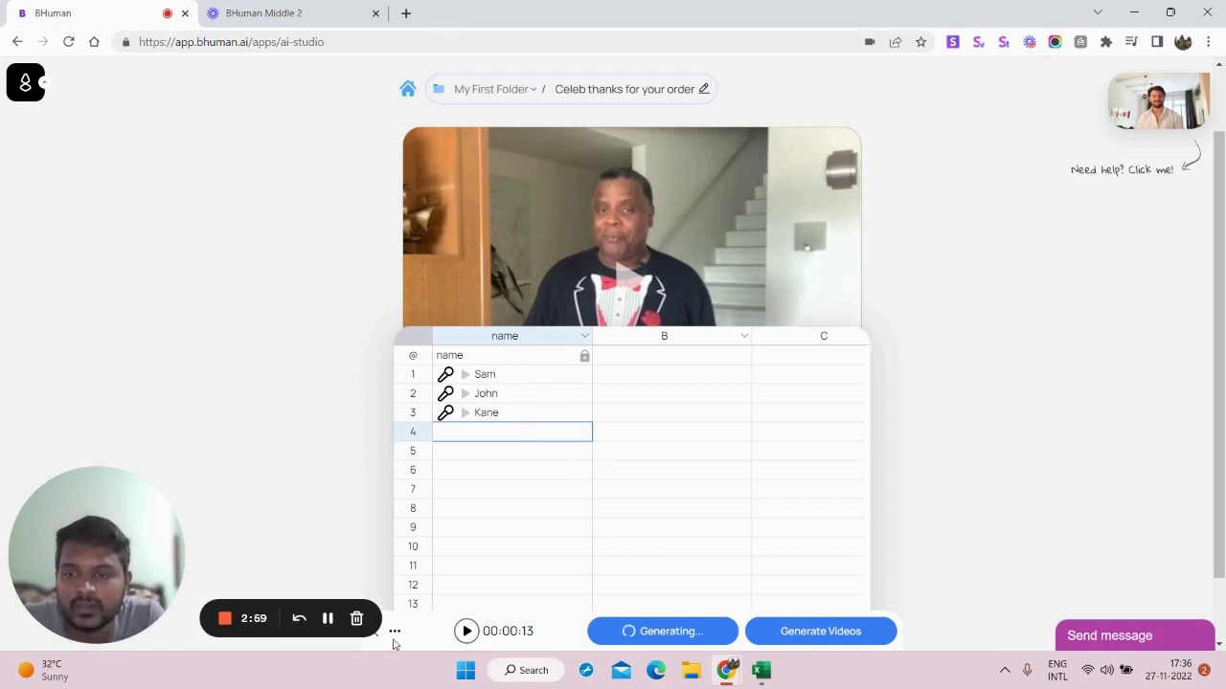
pyautogui.click(327, 619)
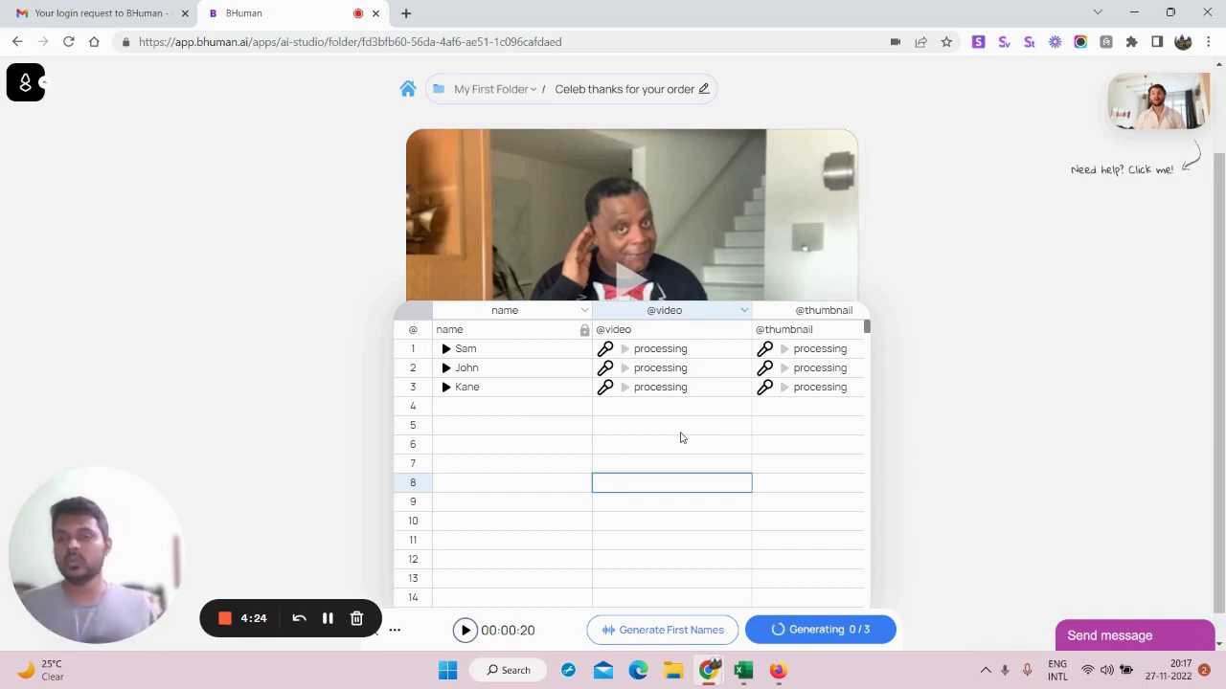
pyautogui.scroll(-2, 703, 421)
pyautogui.scroll(3, 712, 432)
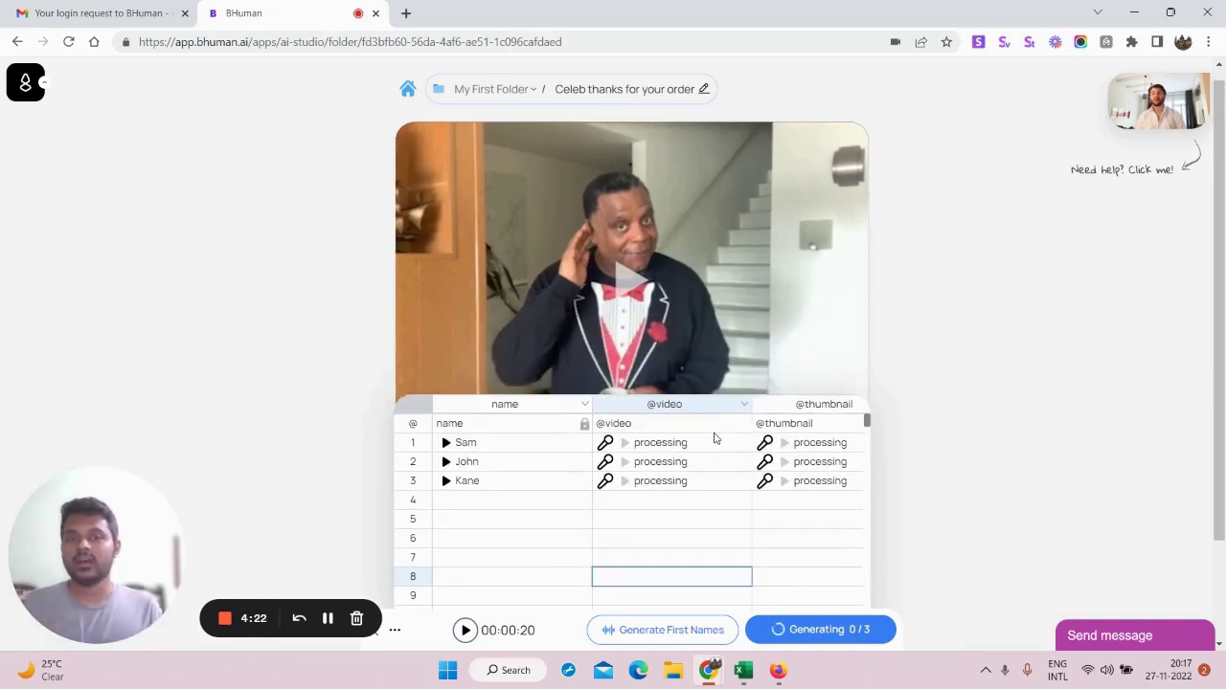
pyautogui.scroll(-3, 714, 442)
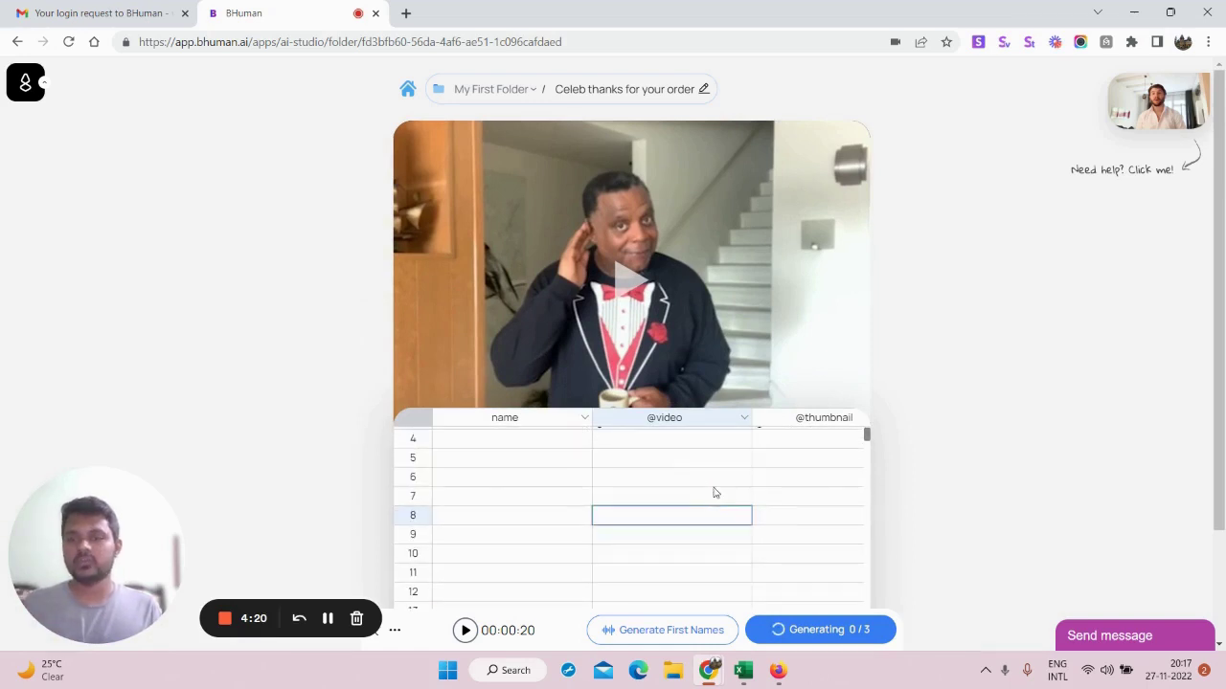
pyautogui.scroll(3, 713, 492)
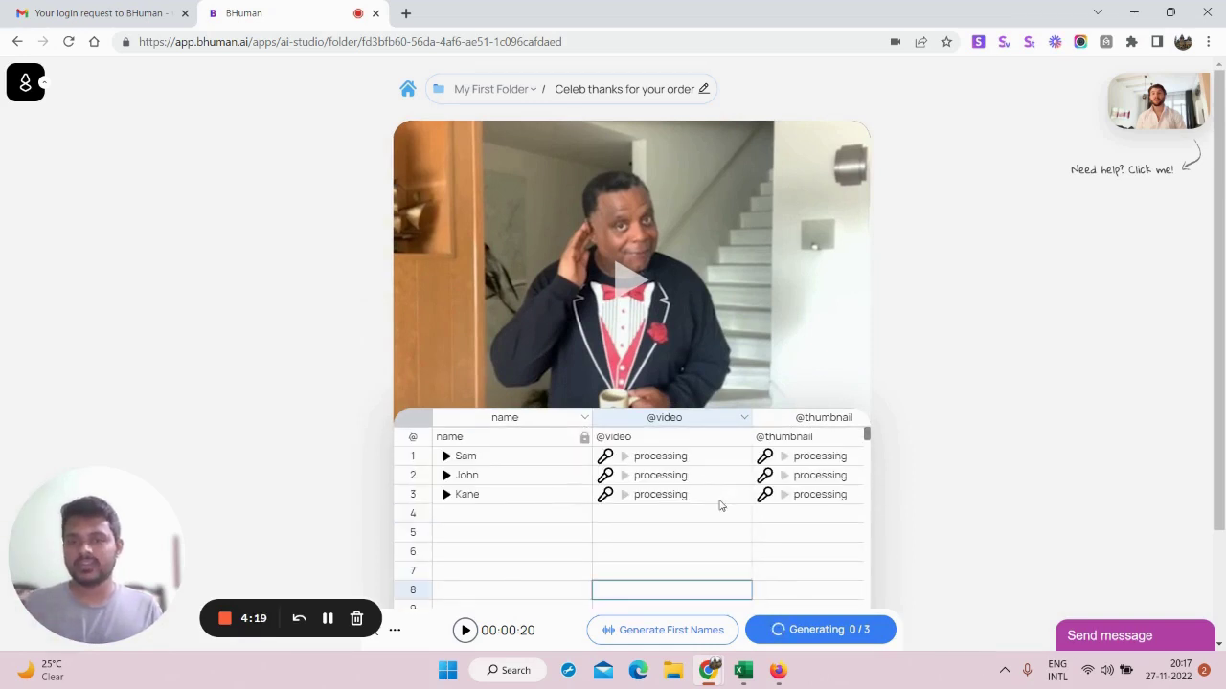
pyautogui.click(326, 620)
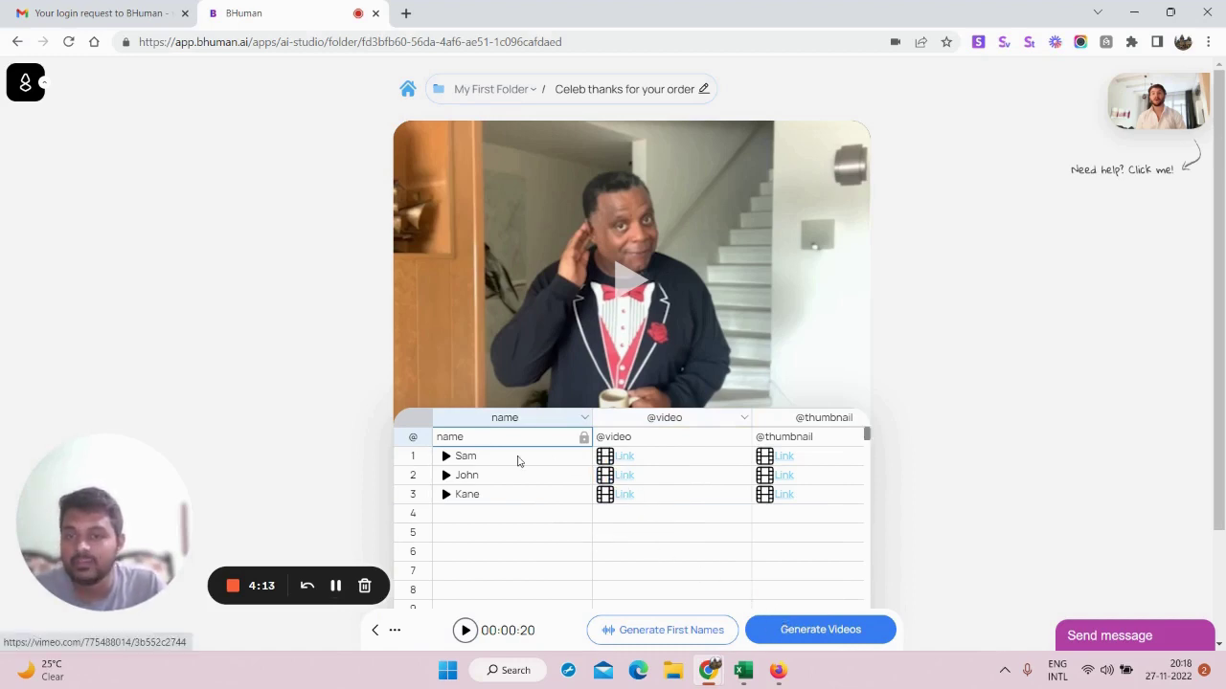
# Open the generated video links on Vimeo, play the personalized messages, and return to the BHuman draft
pyautogui.click(625, 464)
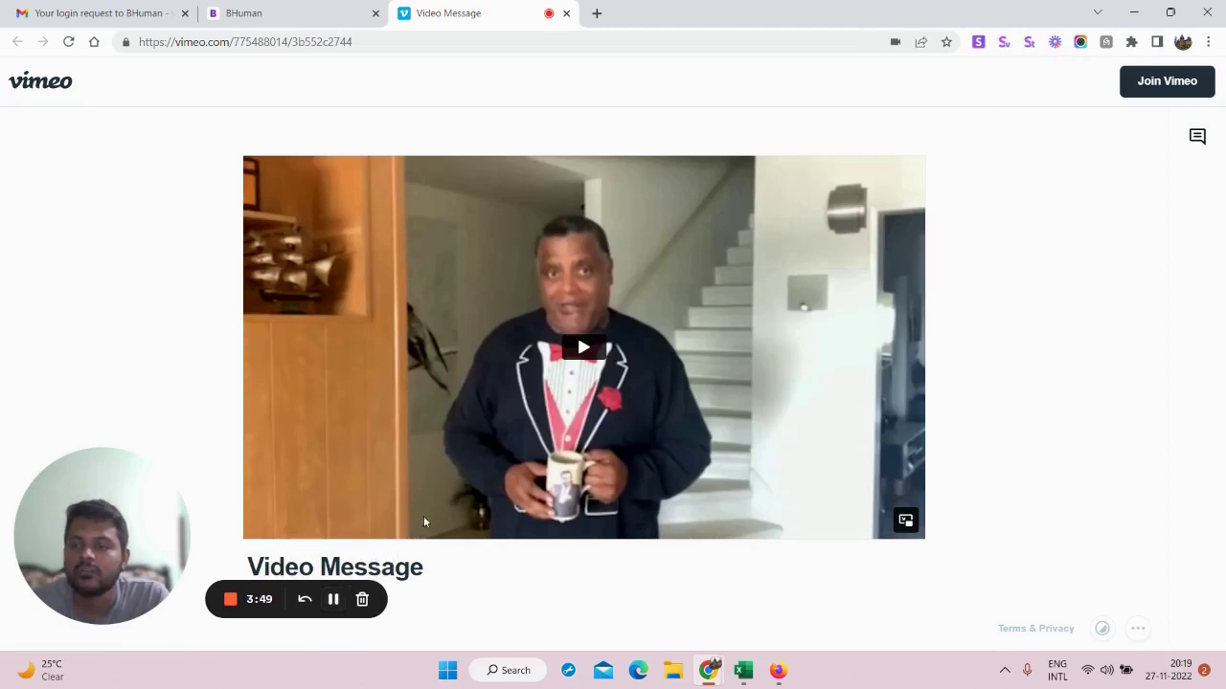
pyautogui.click(583, 349)
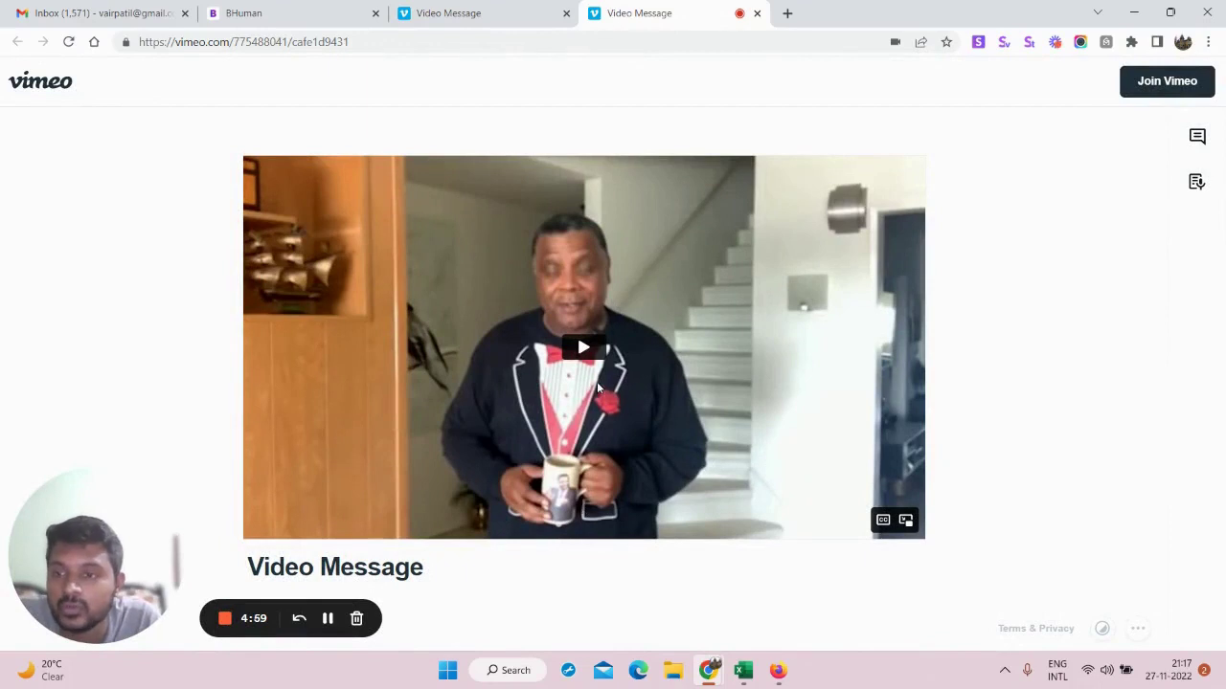
pyautogui.click(583, 349)
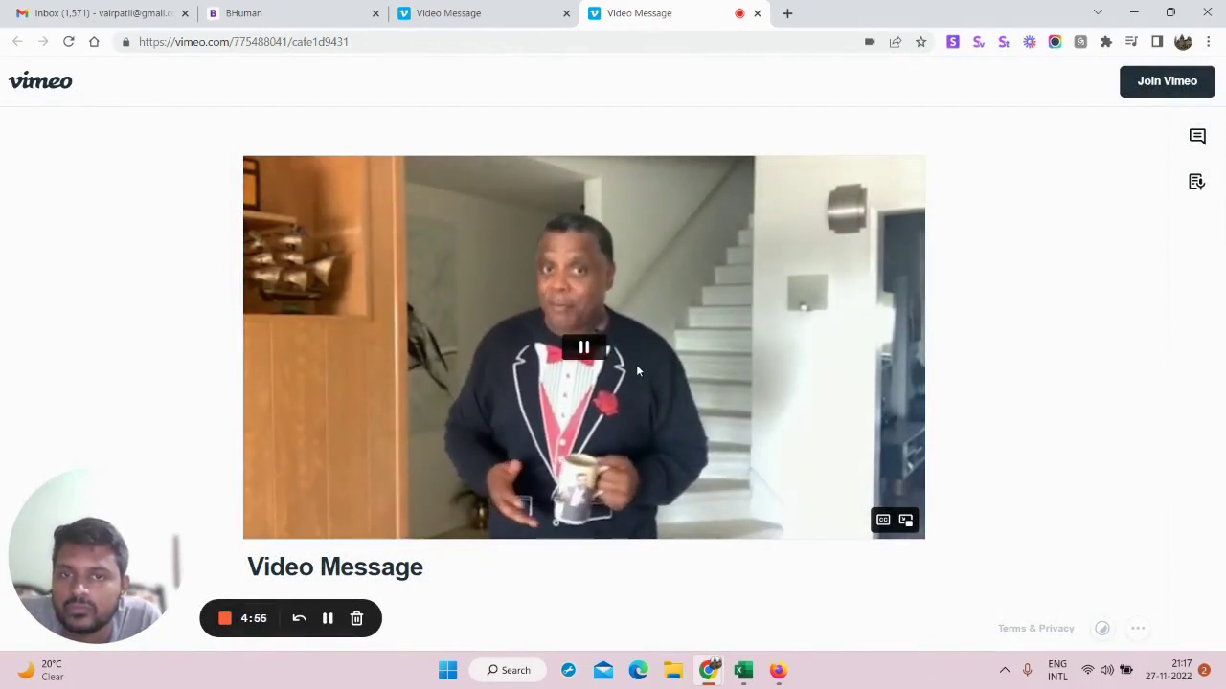
pyautogui.click(583, 347)
pyautogui.click(469, 12)
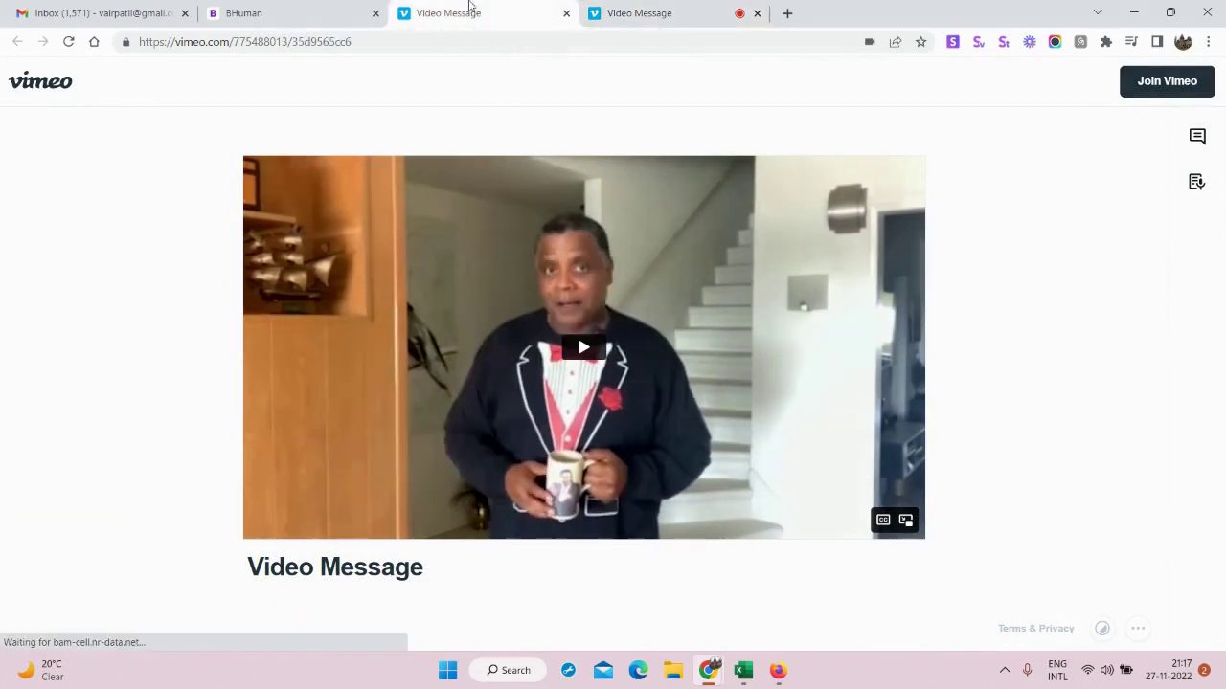
pyautogui.click(581, 348)
pyautogui.click(583, 351)
pyautogui.click(384, 5)
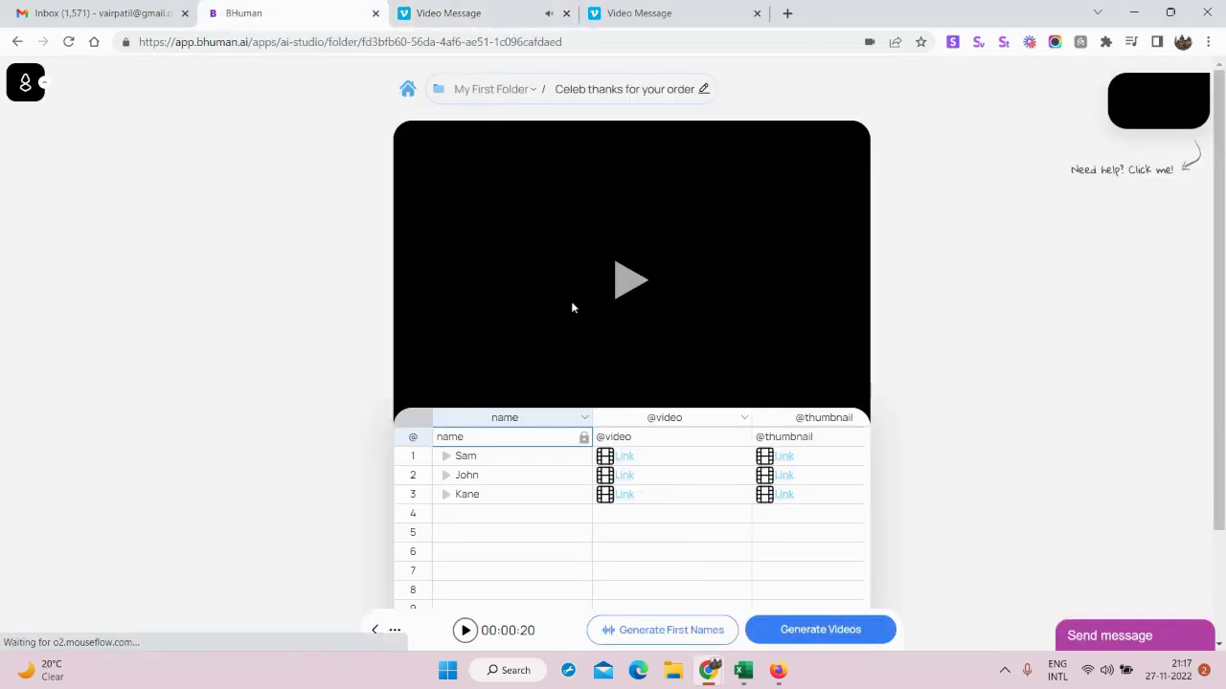
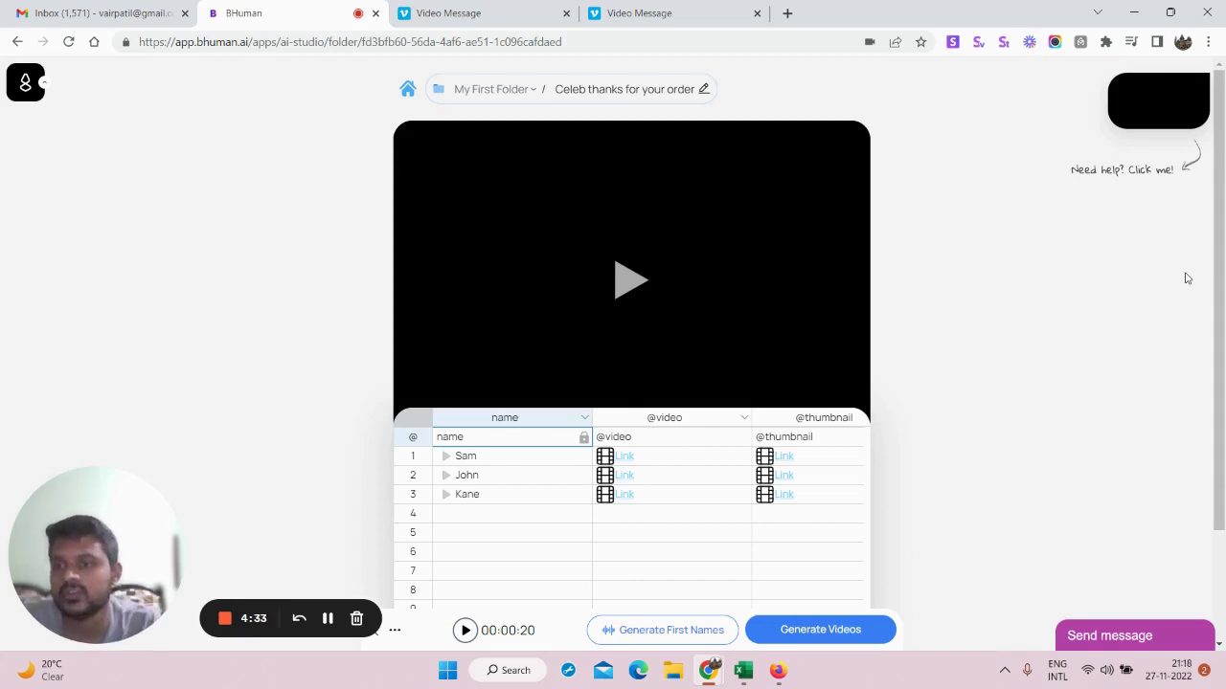
# Expand the generated-videos notice below the spreadsheet and review its options for downloading or sending the videos
pyautogui.scroll(-1, 1224, 240)
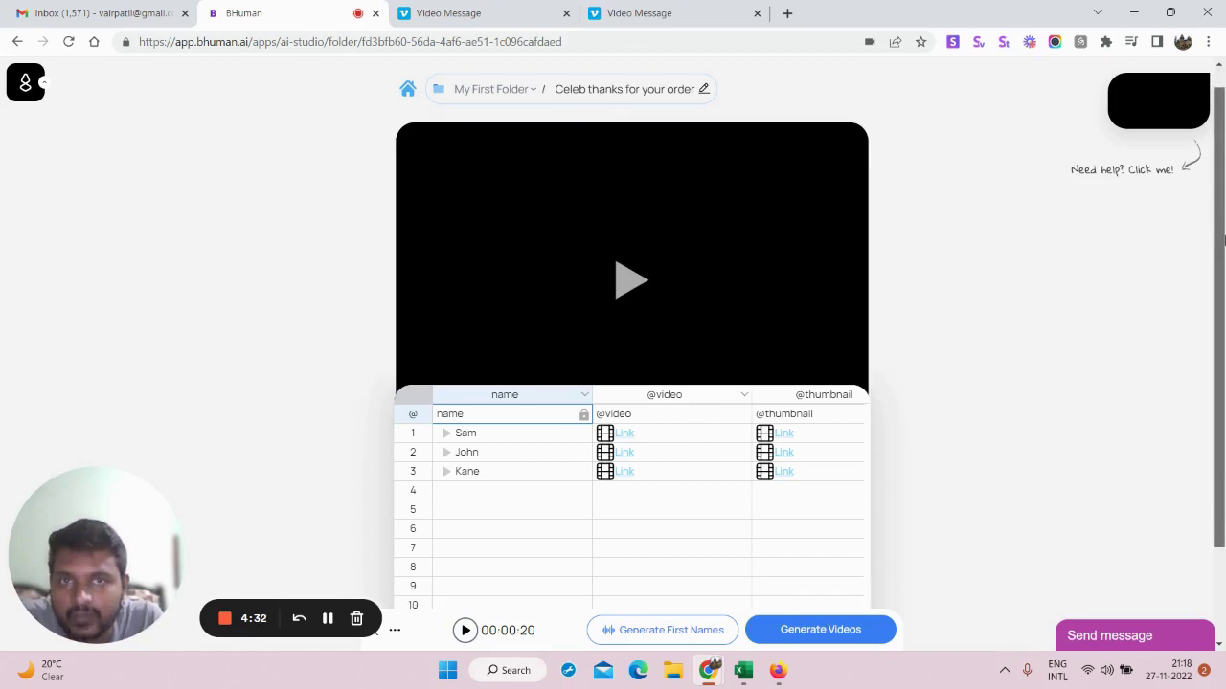
pyautogui.scroll(1, 1223, 239)
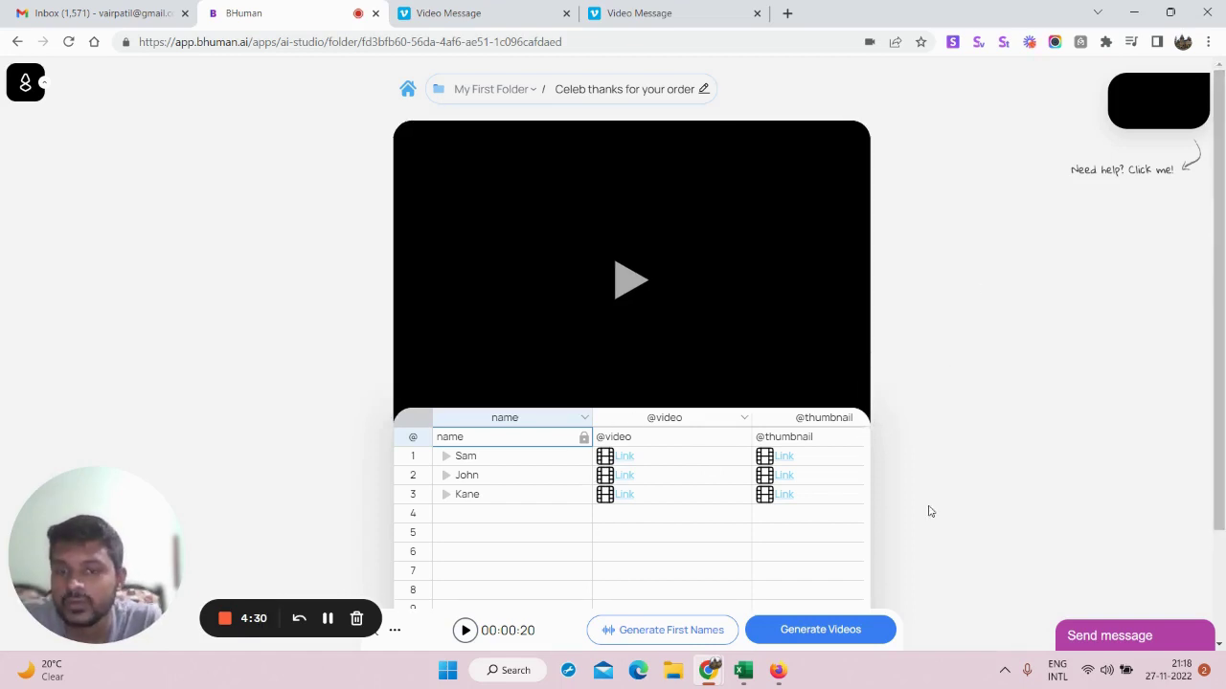
pyautogui.scroll(-3, 1149, 507)
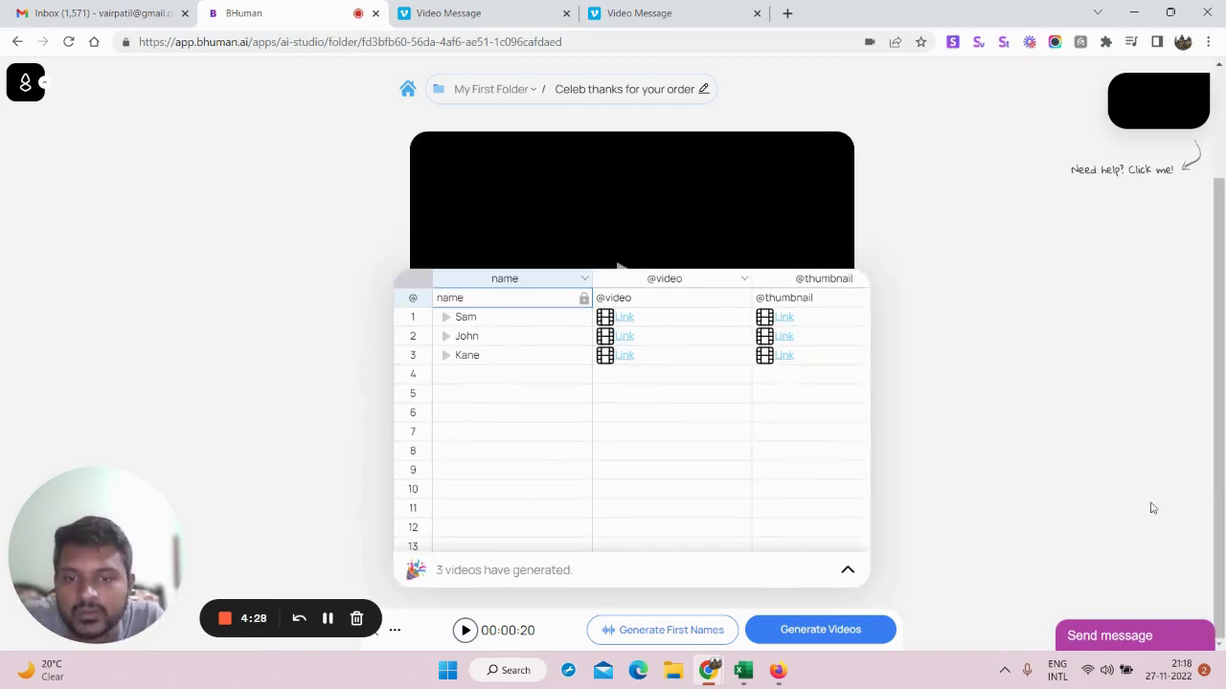
pyautogui.click(848, 572)
pyautogui.scroll(-2, 609, 539)
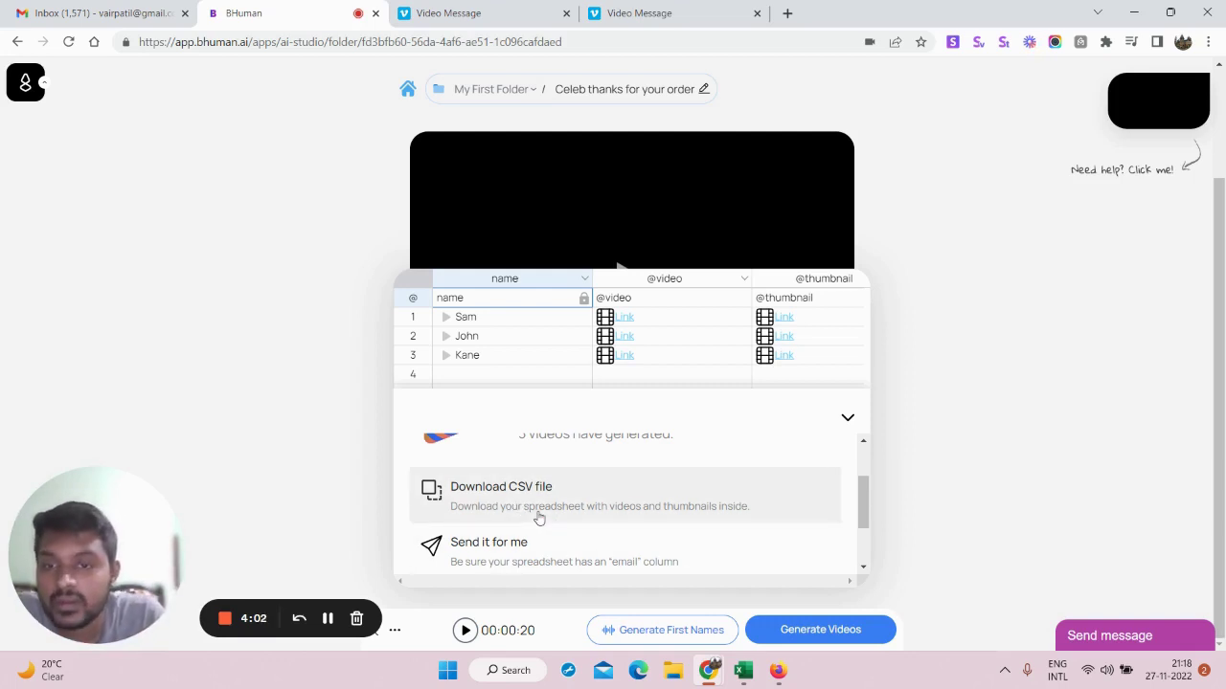
pyautogui.scroll(-1, 541, 503)
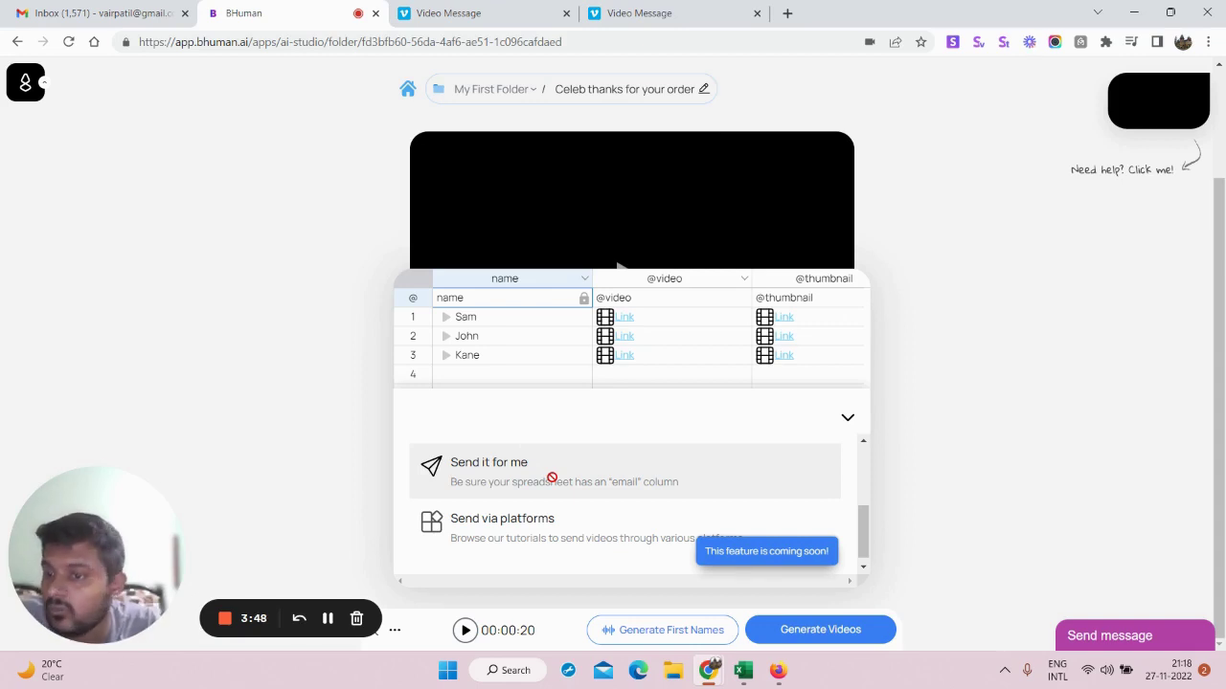
pyautogui.scroll(-1, 525, 496)
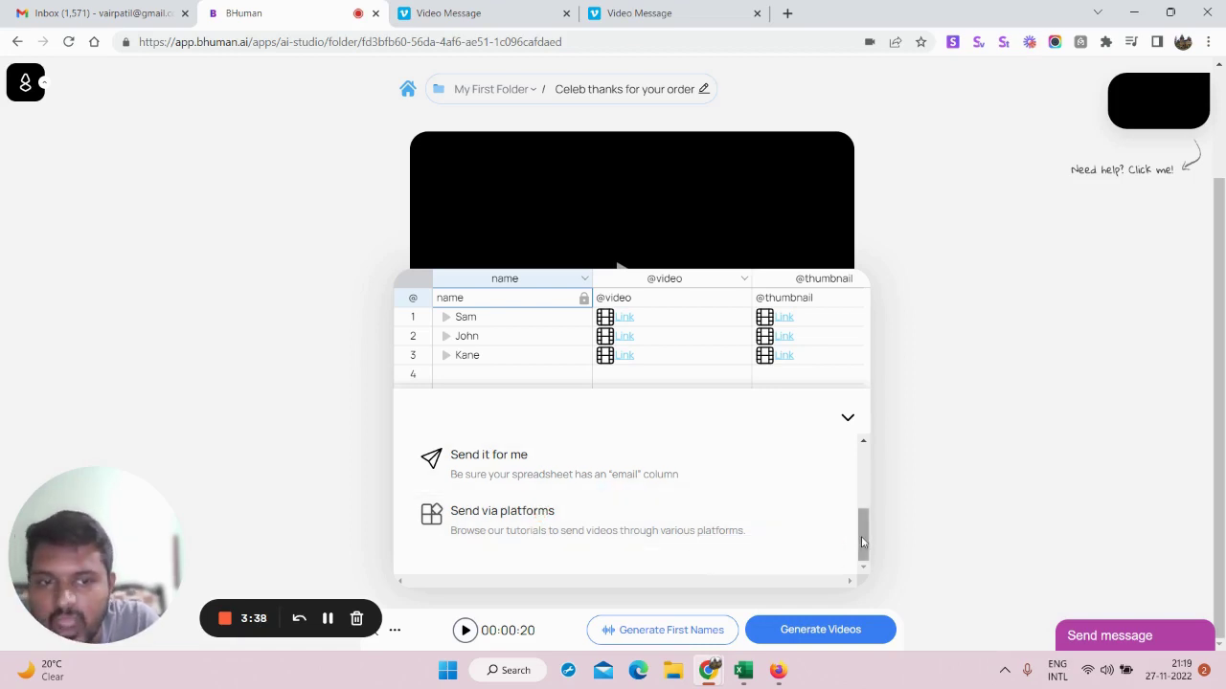
pyautogui.scroll(3, 470, 532)
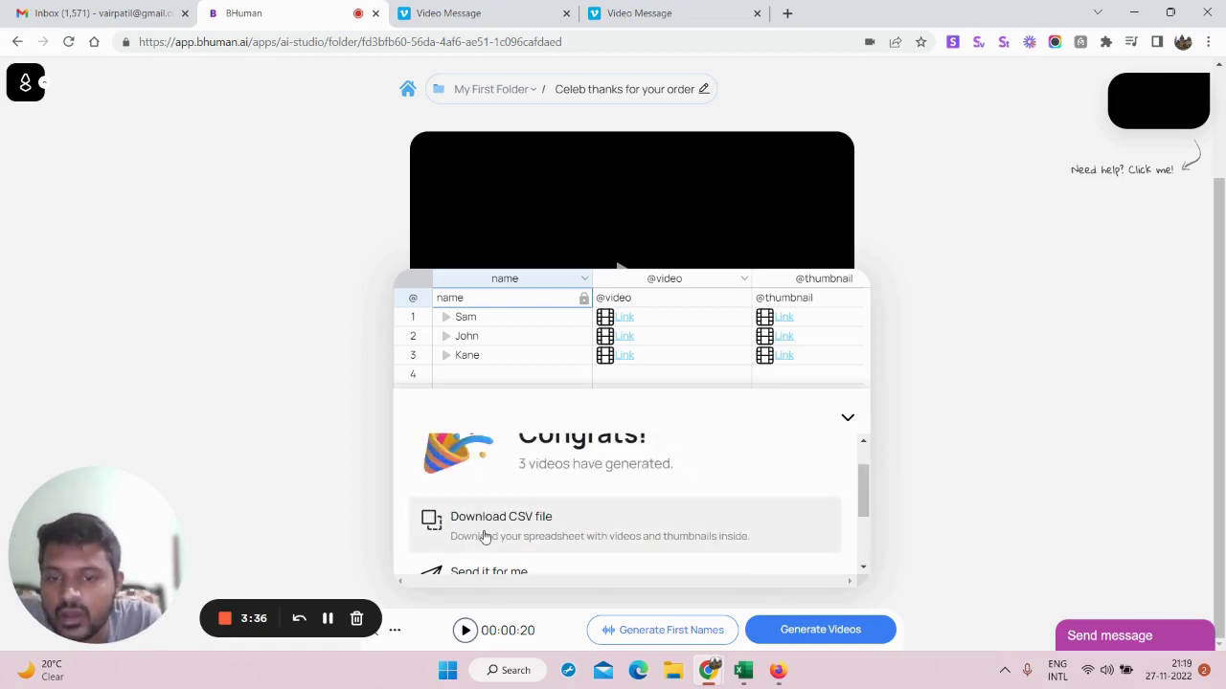
# Download the CSV file with the video and thumbnail links, inspect it in Excel, and switch back to BHuman in Chrome
pyautogui.click(483, 536)
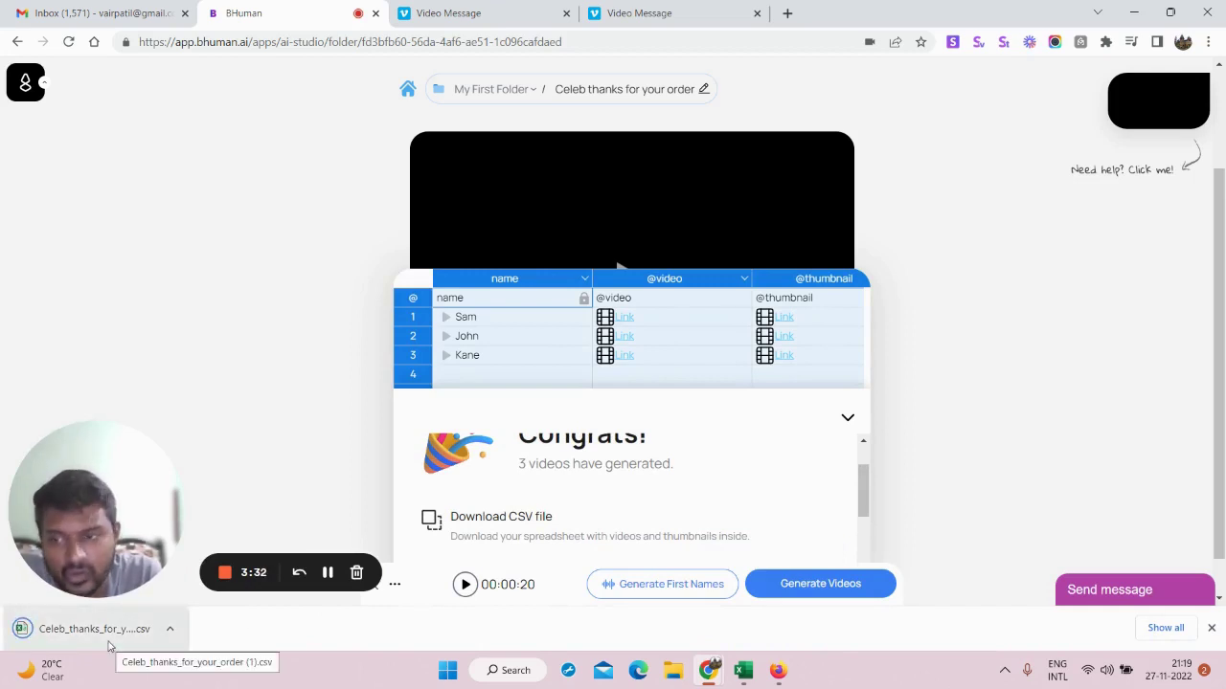
pyautogui.click(108, 641)
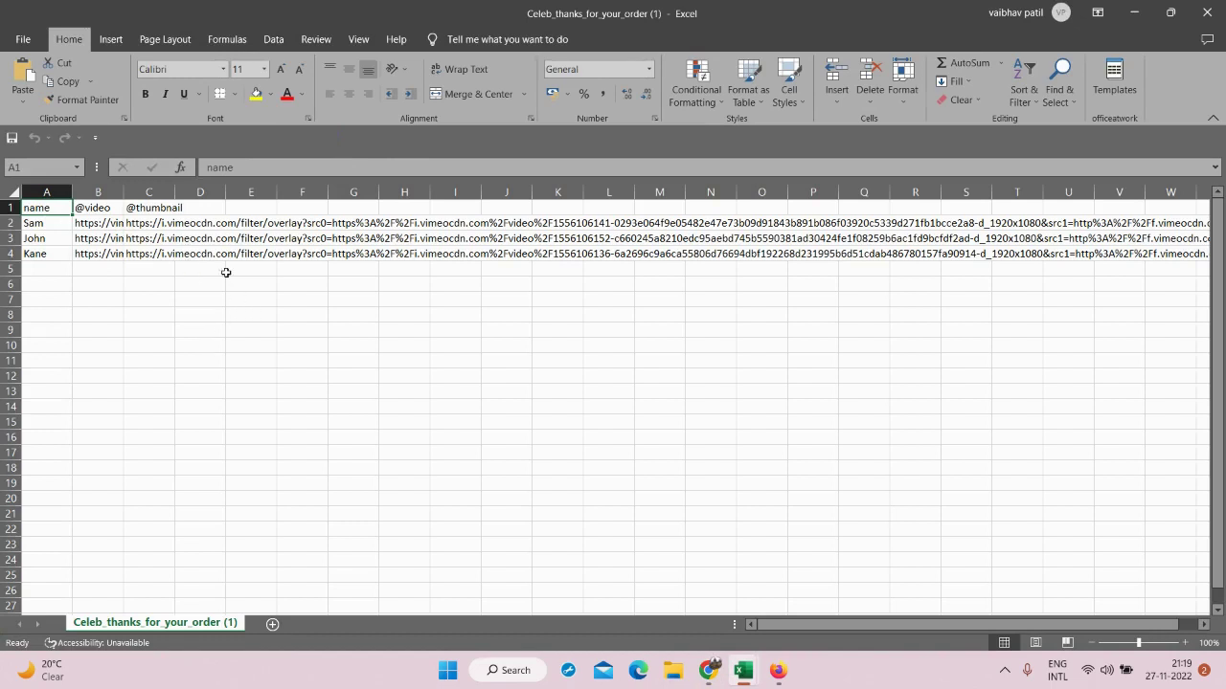
pyautogui.doubleClick(197, 207)
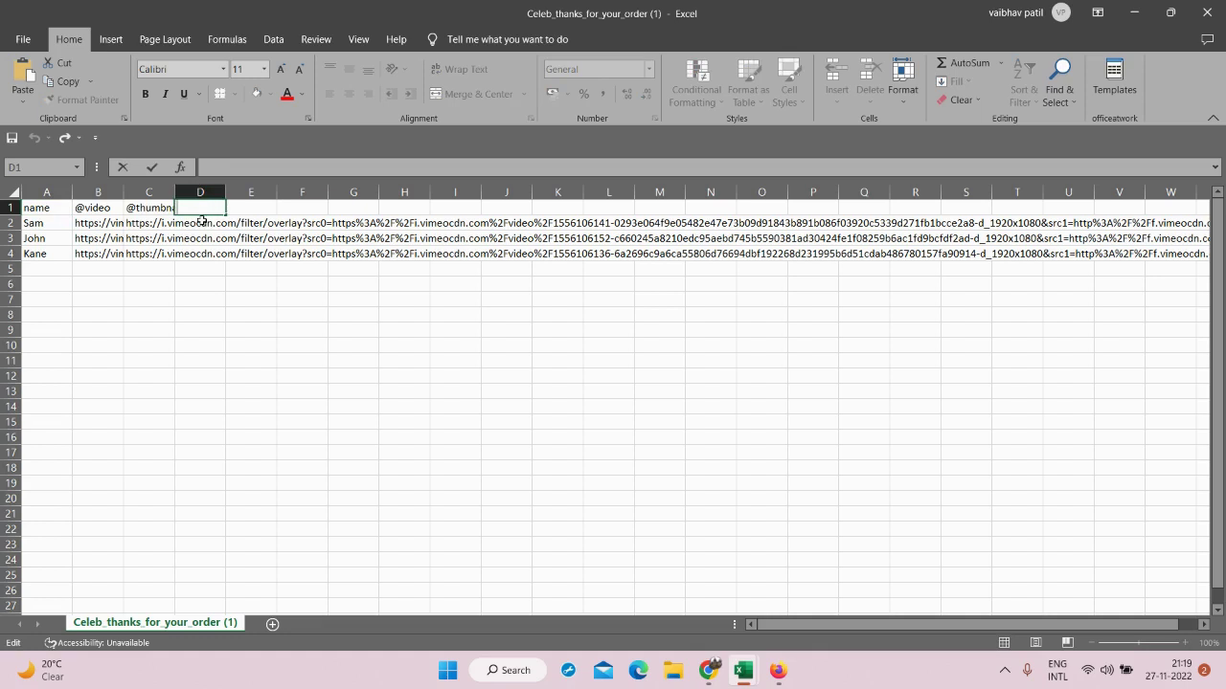
pyautogui.click(355, 325)
pyautogui.moveTo(710, 673)
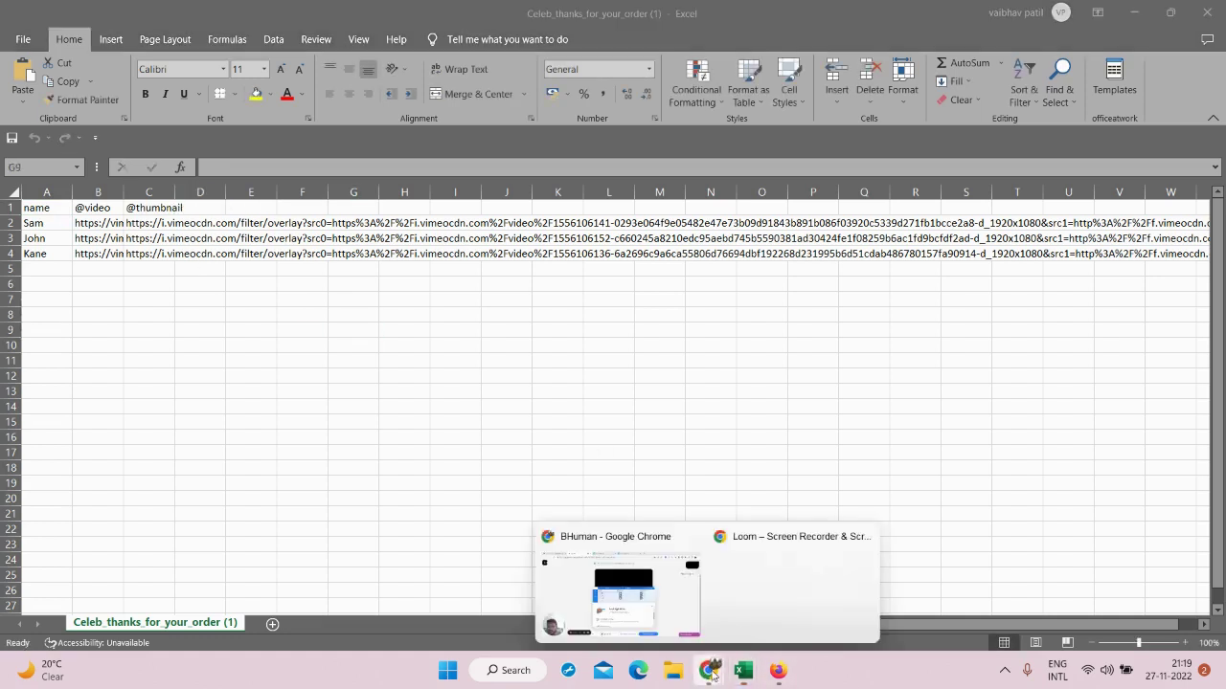
pyautogui.click(617, 594)
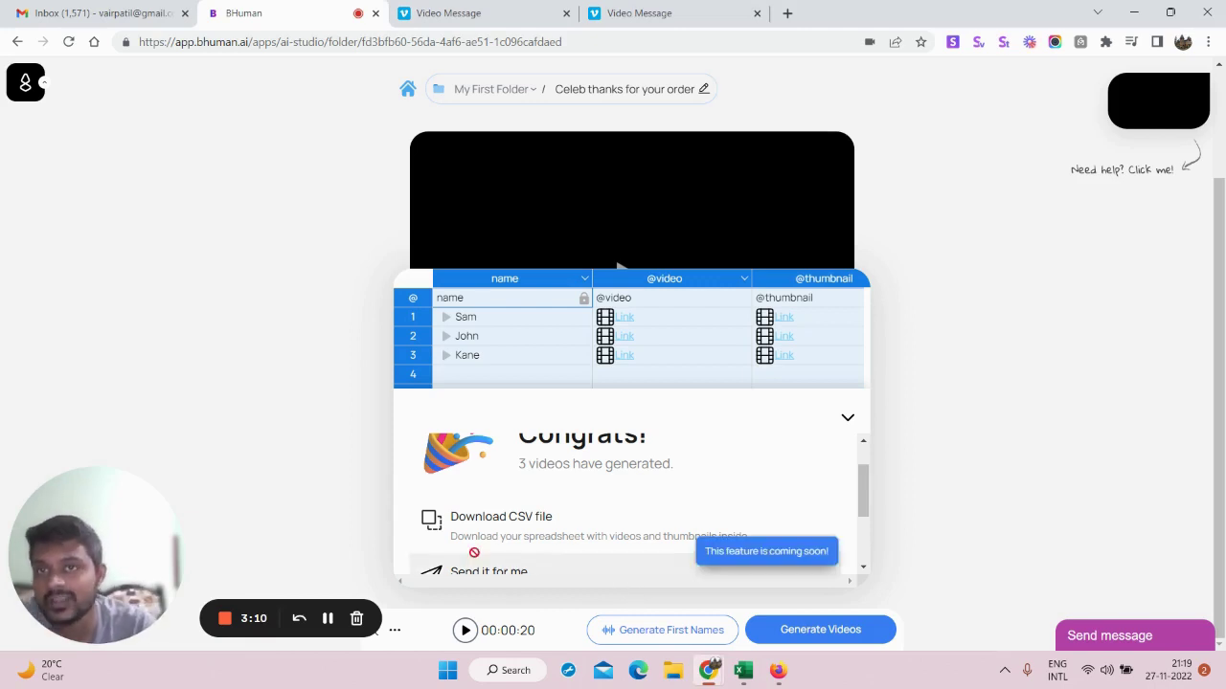
# Leave the draft for AI Studio and open the account's profile settings
pyautogui.click(1211, 391)
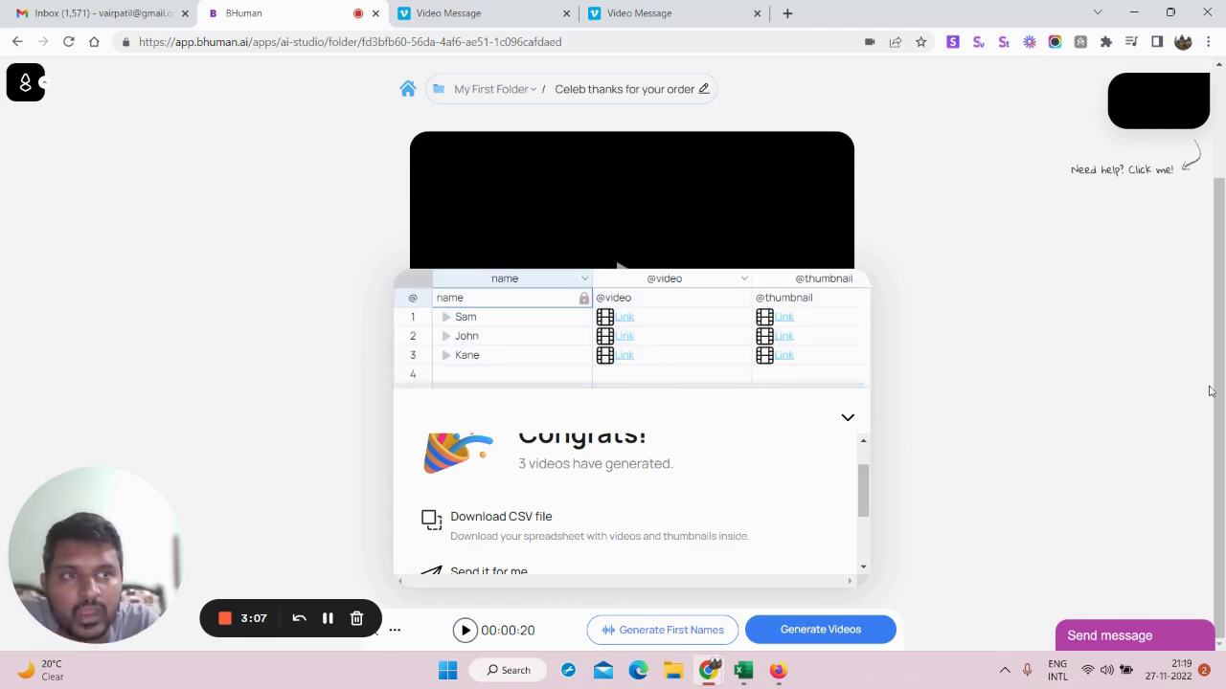
pyautogui.moveTo(1210, 391); pyautogui.dragTo(855, 258)
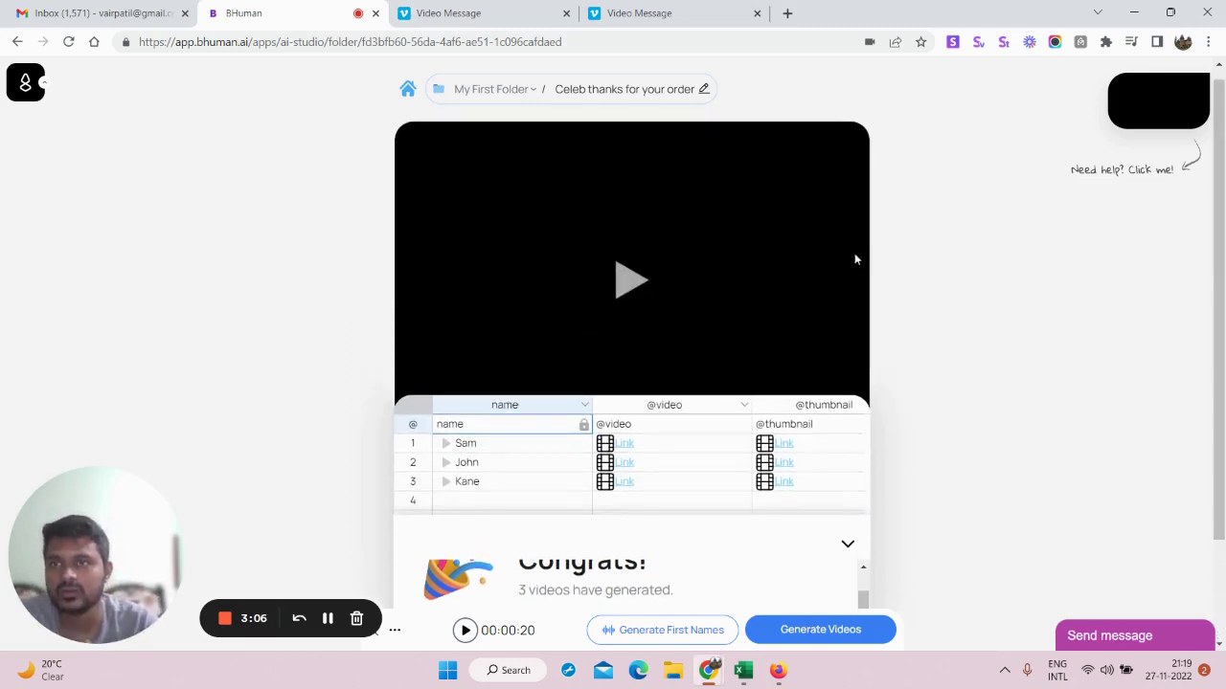
pyautogui.click(25, 83)
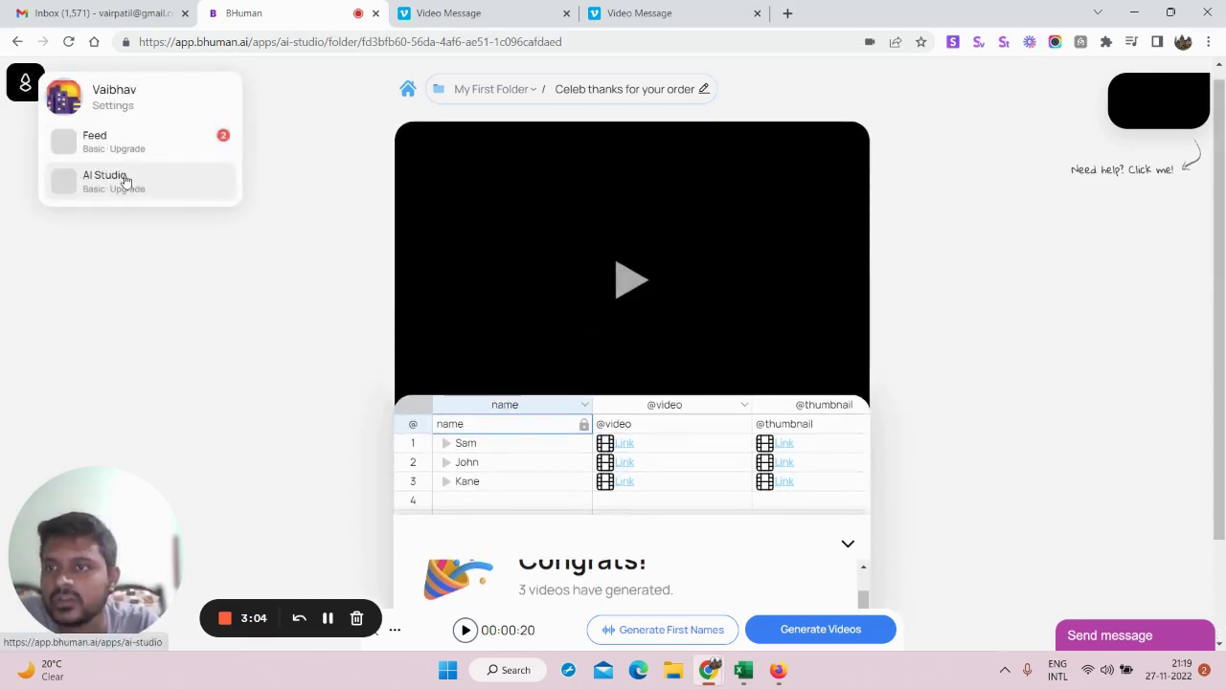
pyautogui.click(125, 180)
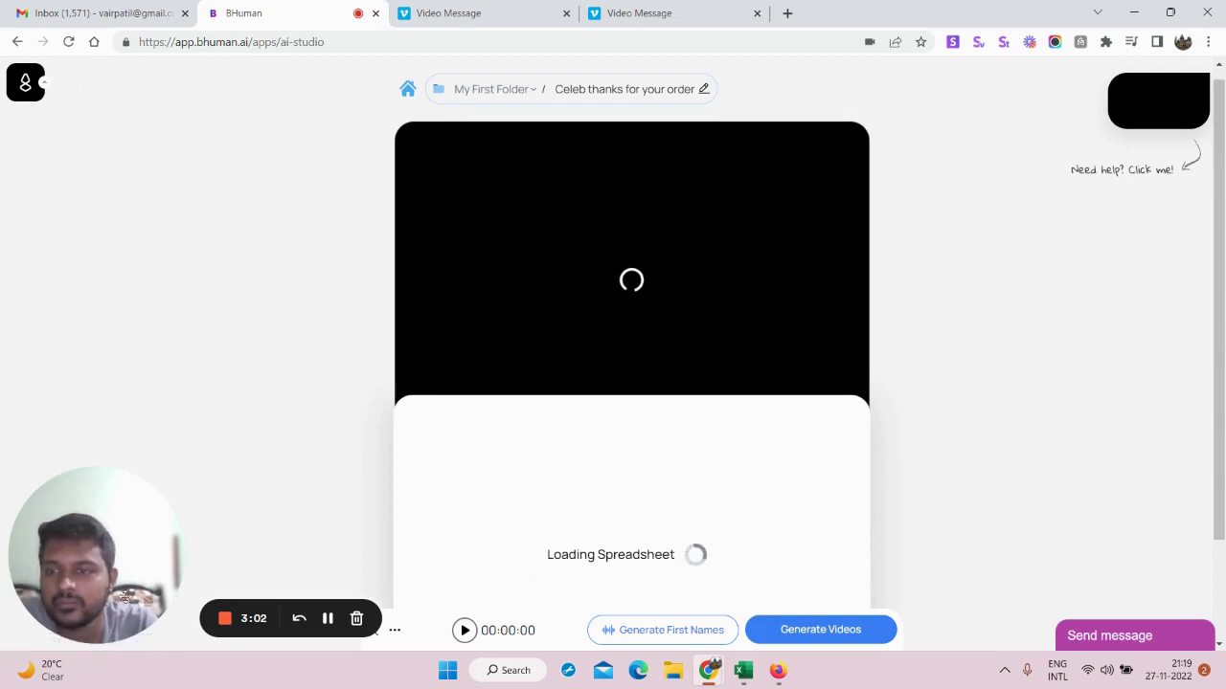
pyautogui.moveTo(127, 595); pyautogui.dragTo(257, 536)
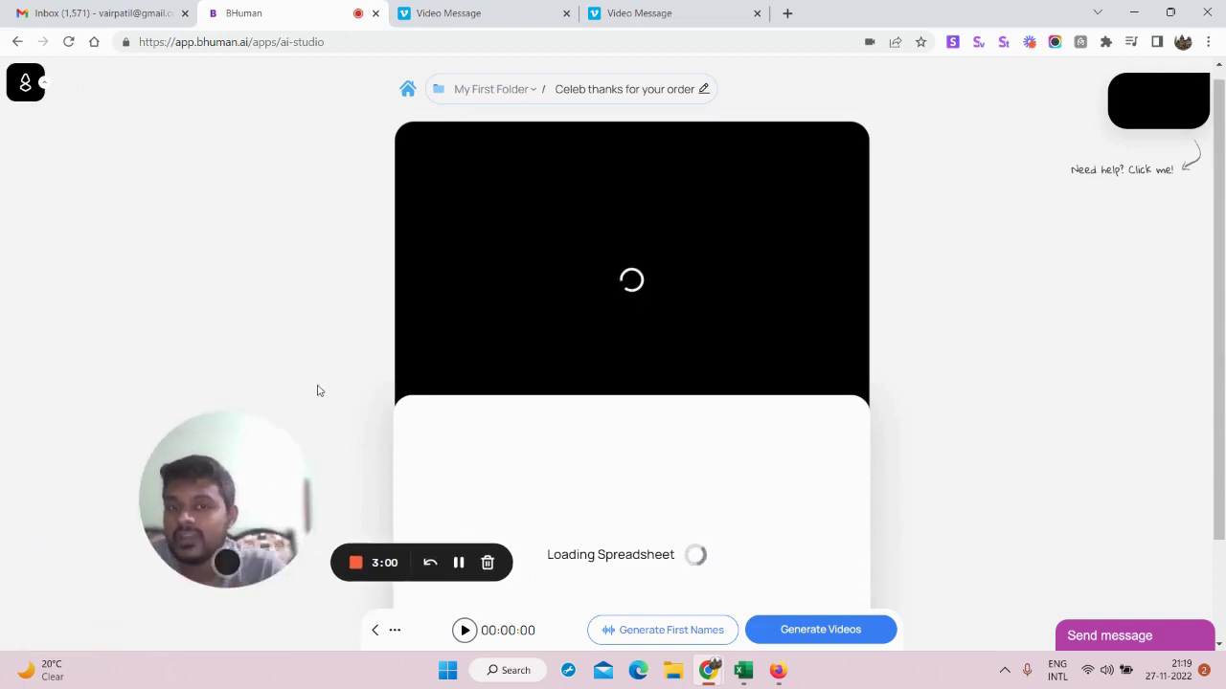
pyautogui.click(19, 91)
pyautogui.click(96, 108)
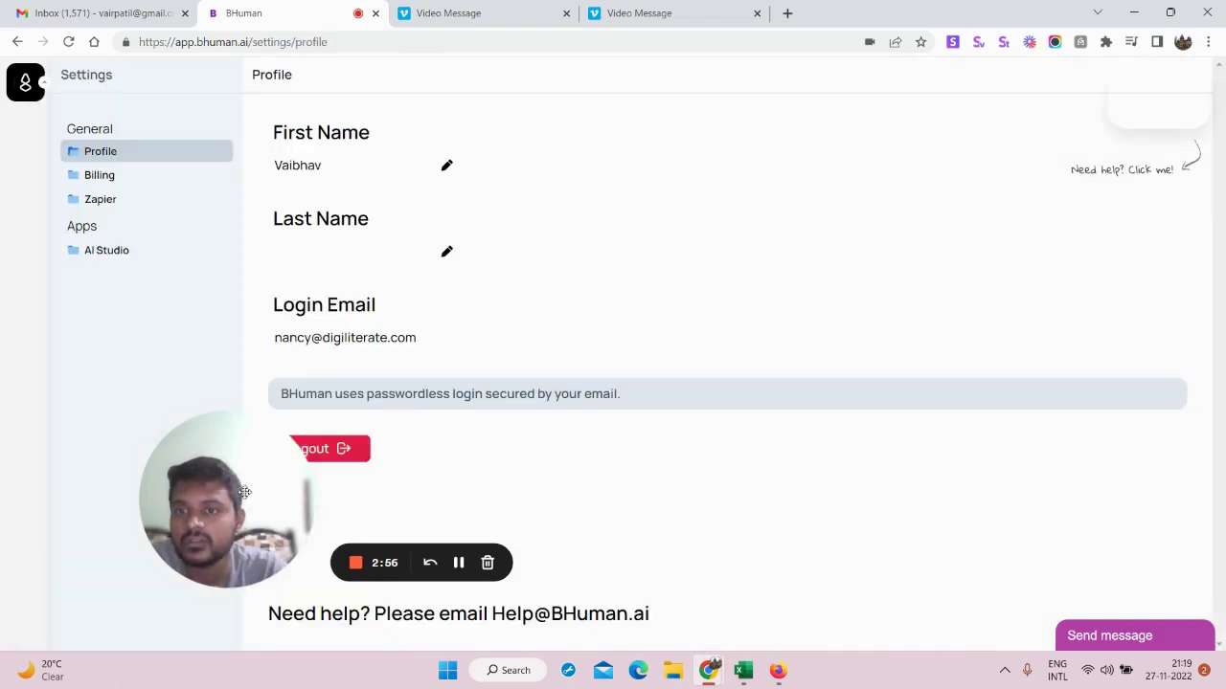
pyautogui.moveTo(246, 492); pyautogui.dragTo(720, 428)
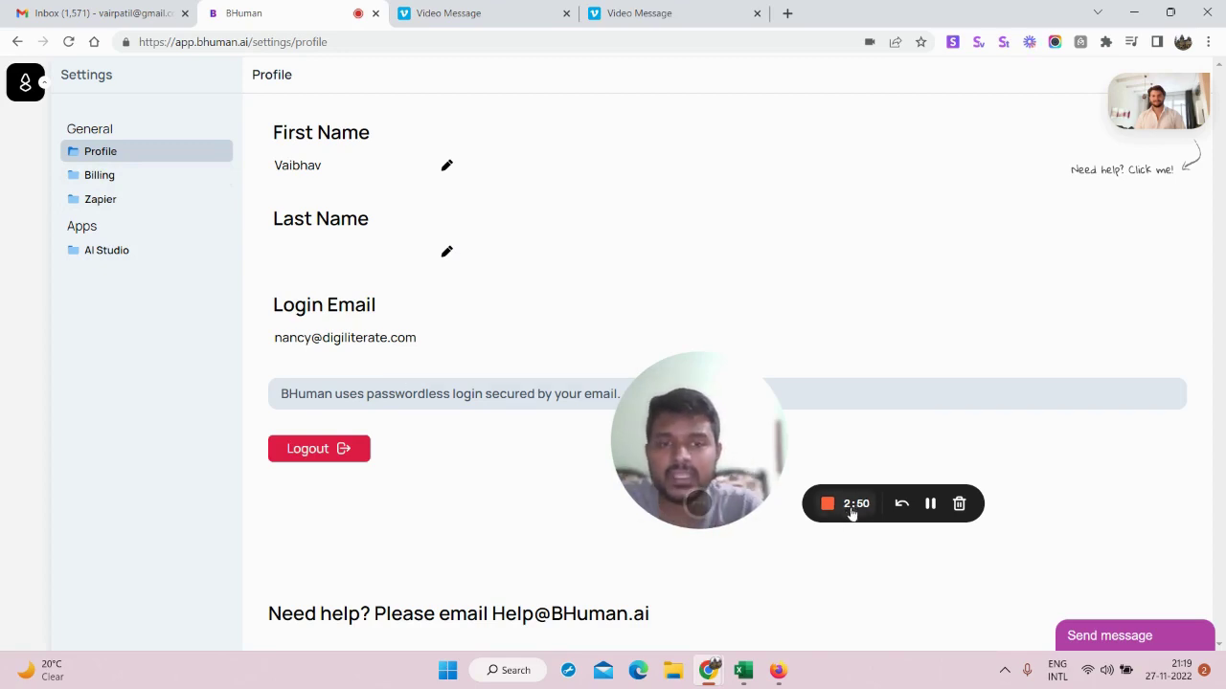
pyautogui.click(737, 505)
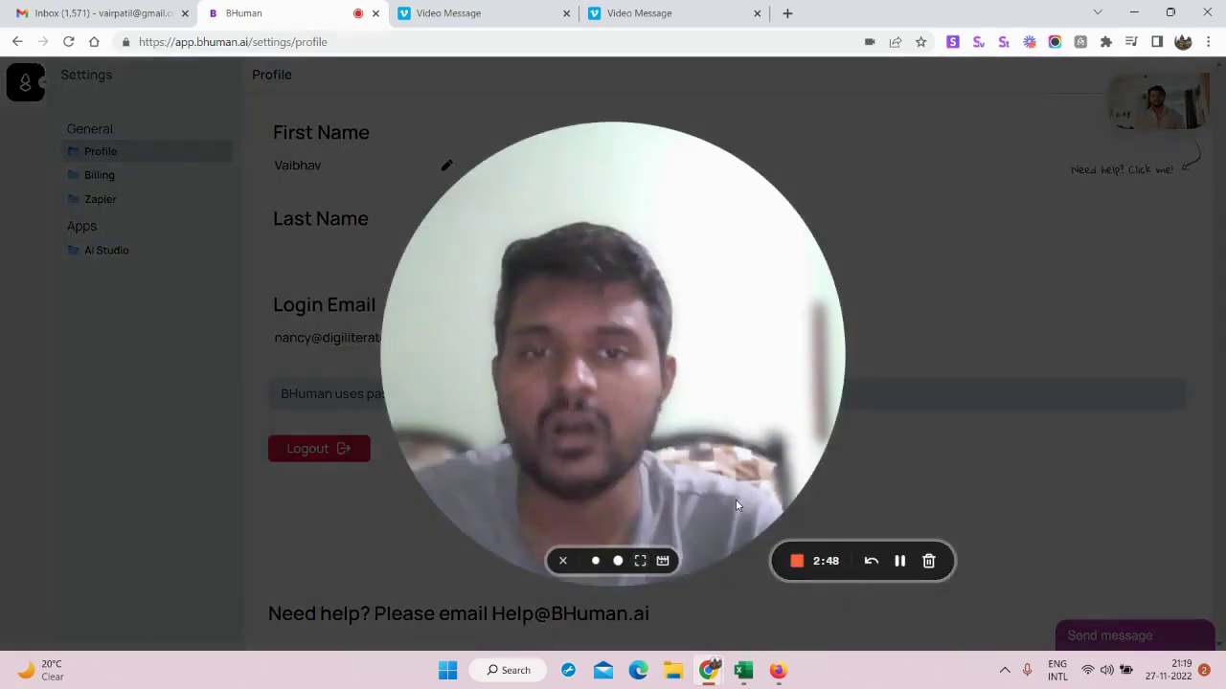